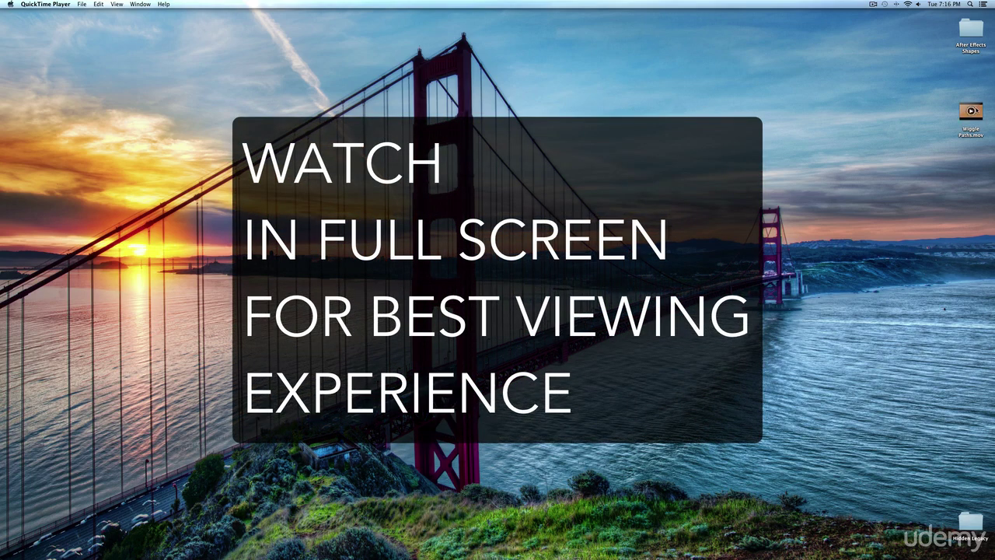
Open Wiggle Paths.mov from the desktop and watch the example wiggle animation.
{"action": "double_click", "coordinate": [982, 111]}
{"action": "key", "text": "ctrl+super+f"}
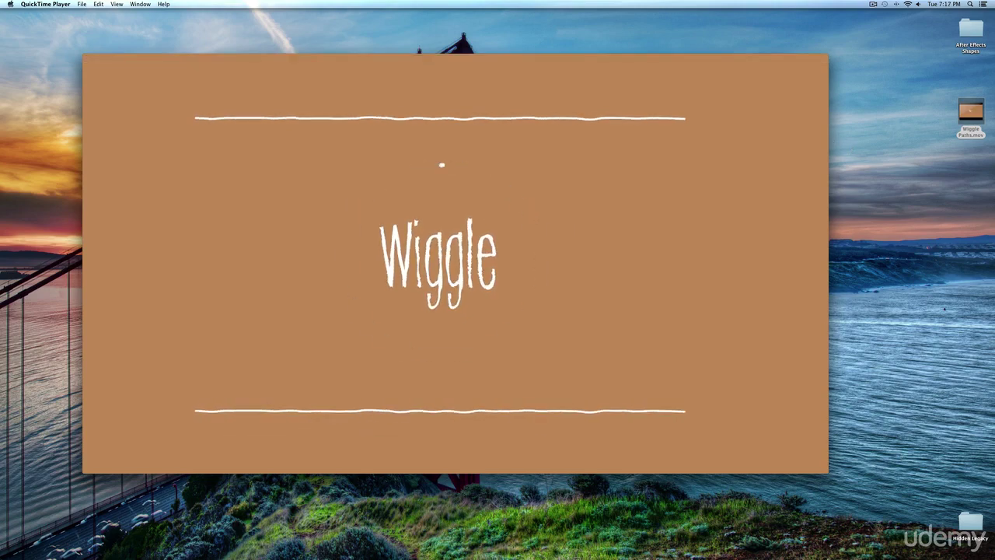
Switch to After Effects and create an HDTV 1080 29.97 composition containing a full-size medium gray-orange solid as background.
{"action": "left_click", "coordinate": [791, 546]}
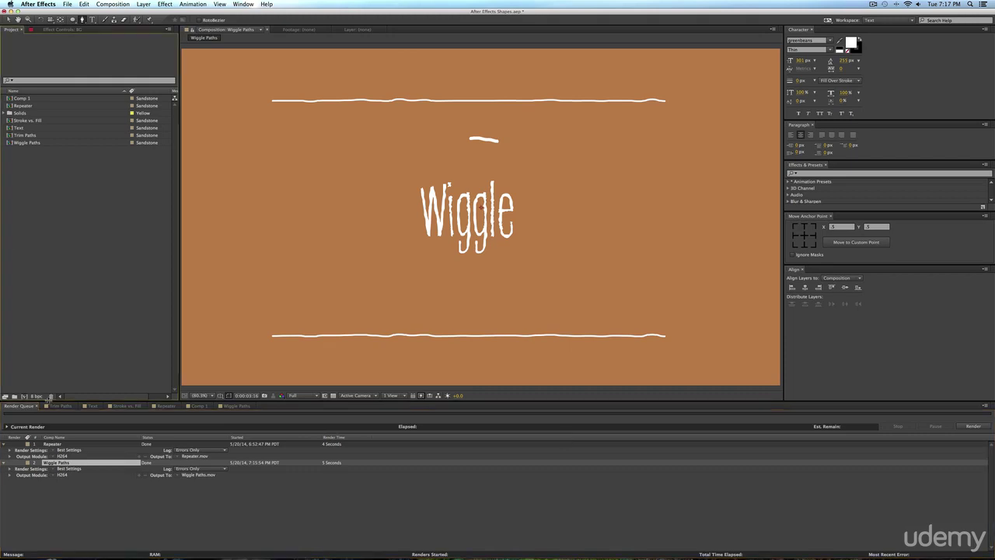
{"action": "left_click", "coordinate": [24, 396]}
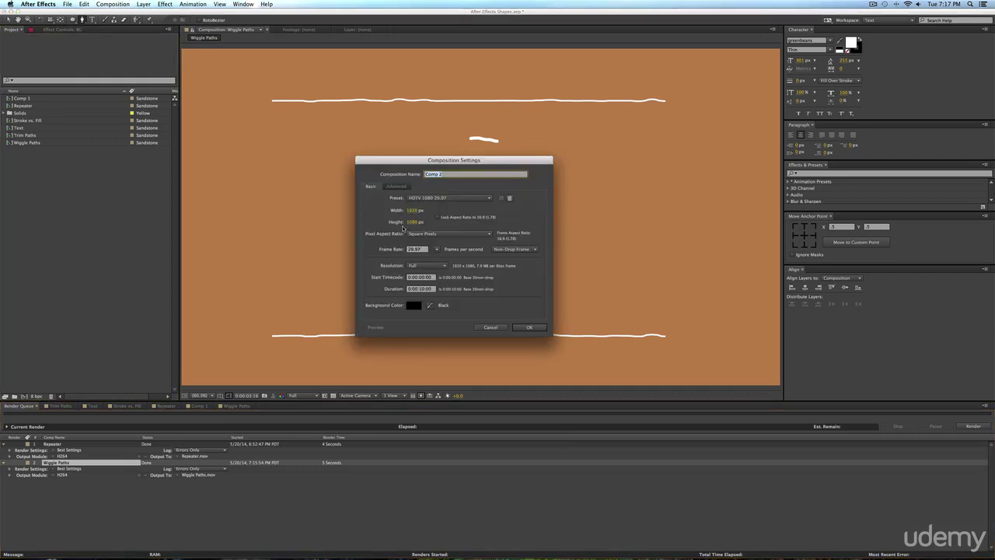
{"action": "key", "text": "Return"}
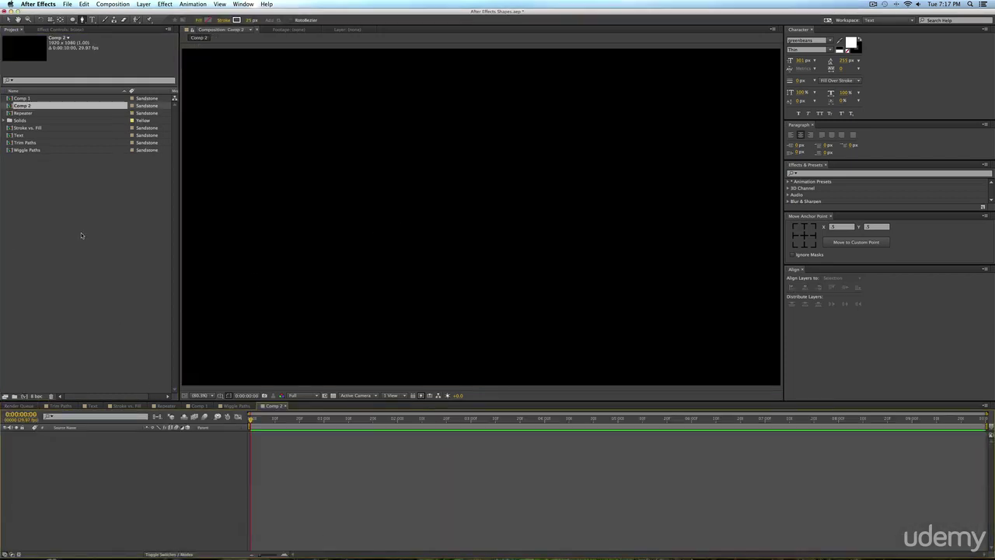
{"action": "key", "text": "super+y"}
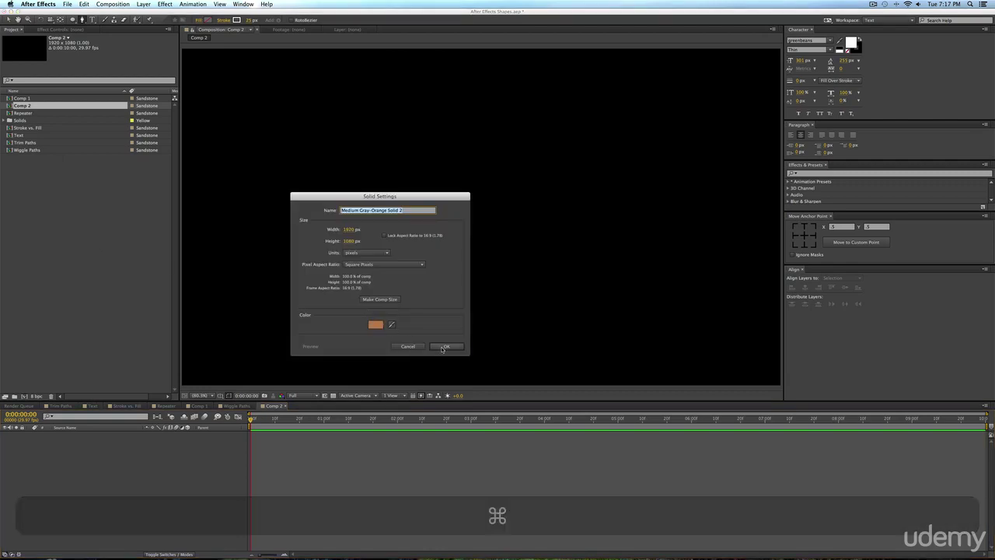
{"action": "left_click", "coordinate": [445, 346]}
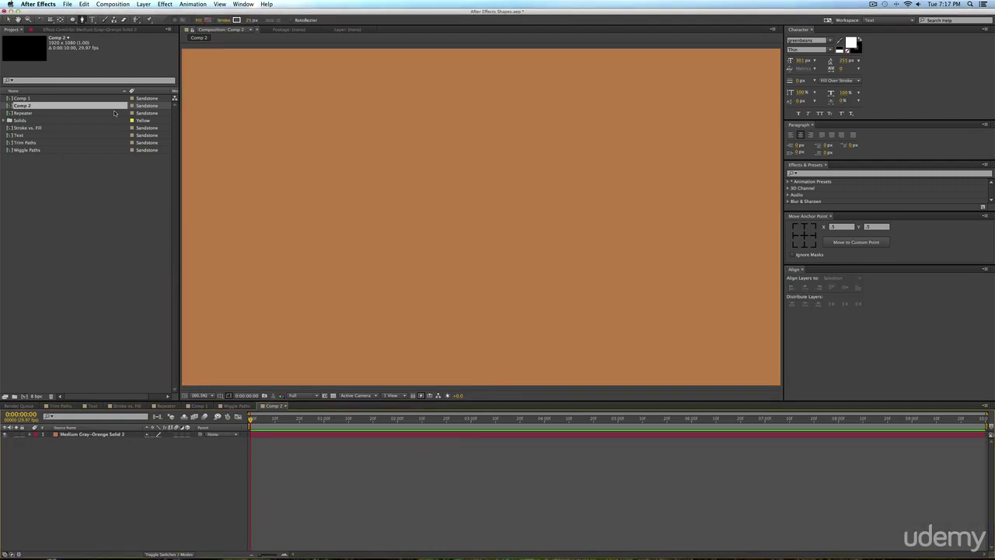
Replay the Wiggle Paths.mov example in QuickTime Player and return to After Effects.
{"action": "key", "text": "super+Tab"}
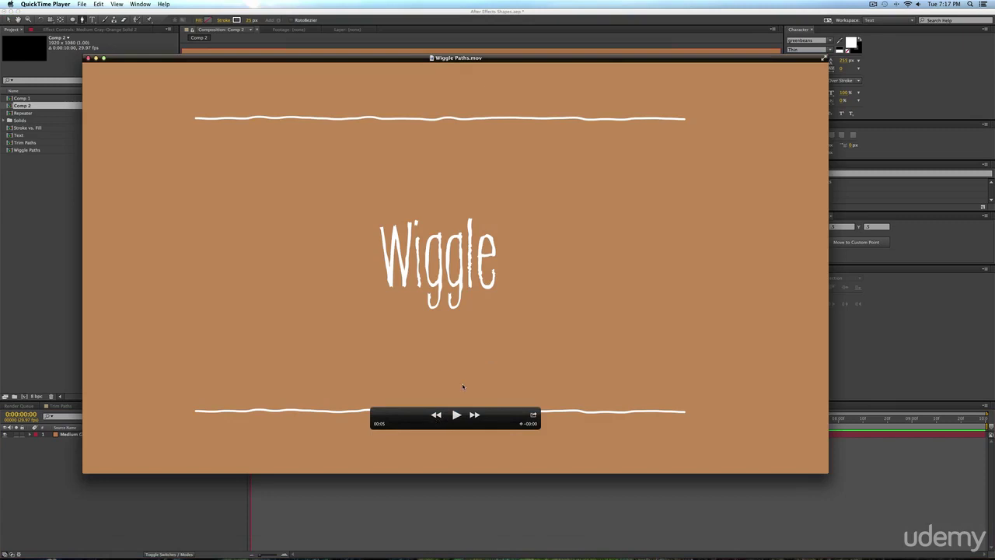
{"action": "left_click", "coordinate": [455, 412]}
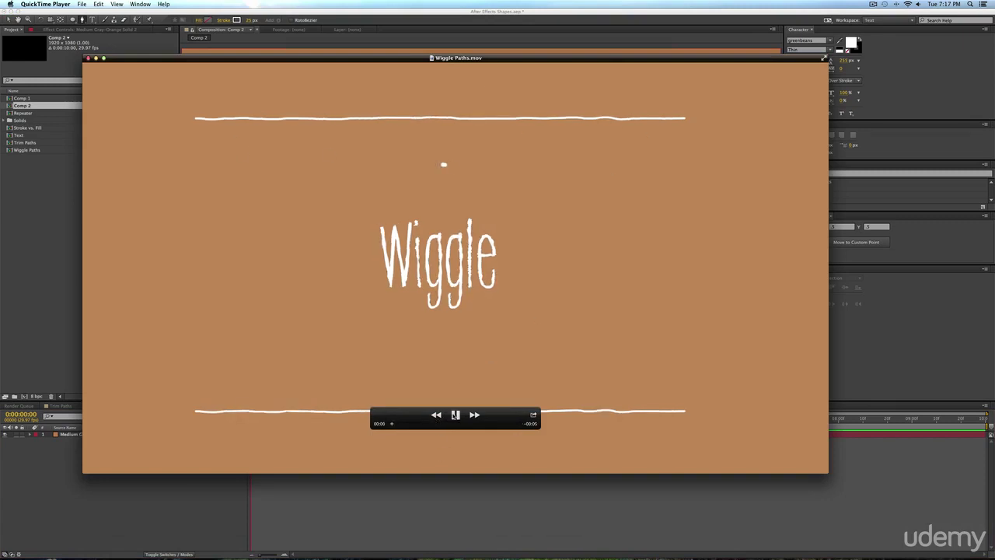
{"action": "left_click", "coordinate": [66, 315]}
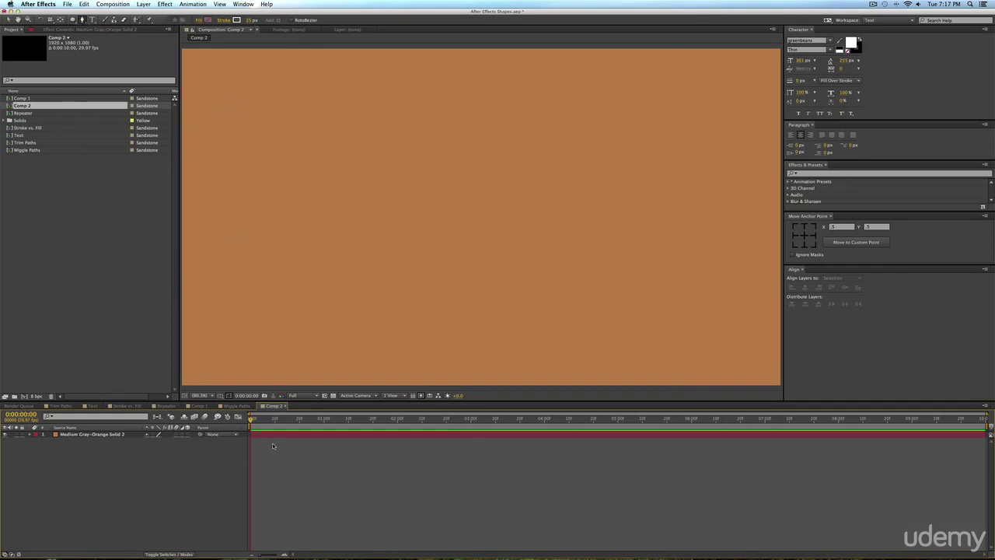
Draw a straight horizontal line across the upper part of the composition with the Pen tool and set its stroke width to 5.
{"action": "left_click", "coordinate": [234, 99]}
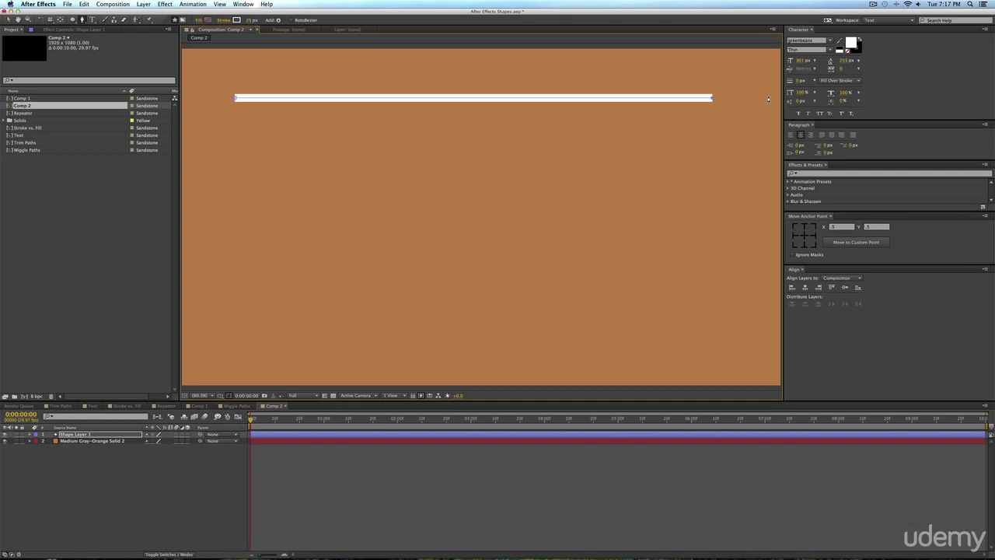
{"action": "left_click", "coordinate": [30, 434]}
{"action": "left_click", "coordinate": [37, 441]}
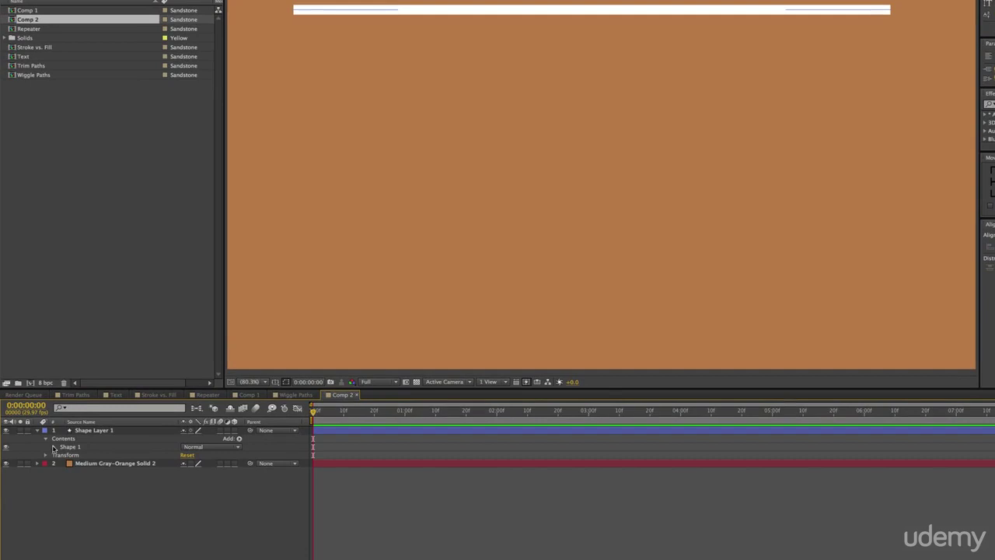
{"action": "left_click", "coordinate": [54, 447]}
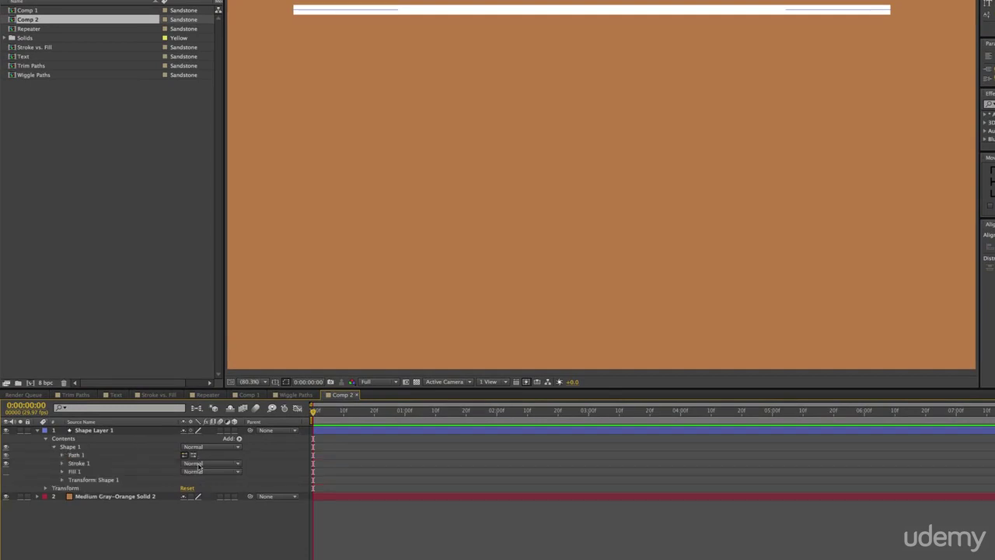
{"action": "left_click", "coordinate": [62, 463]}
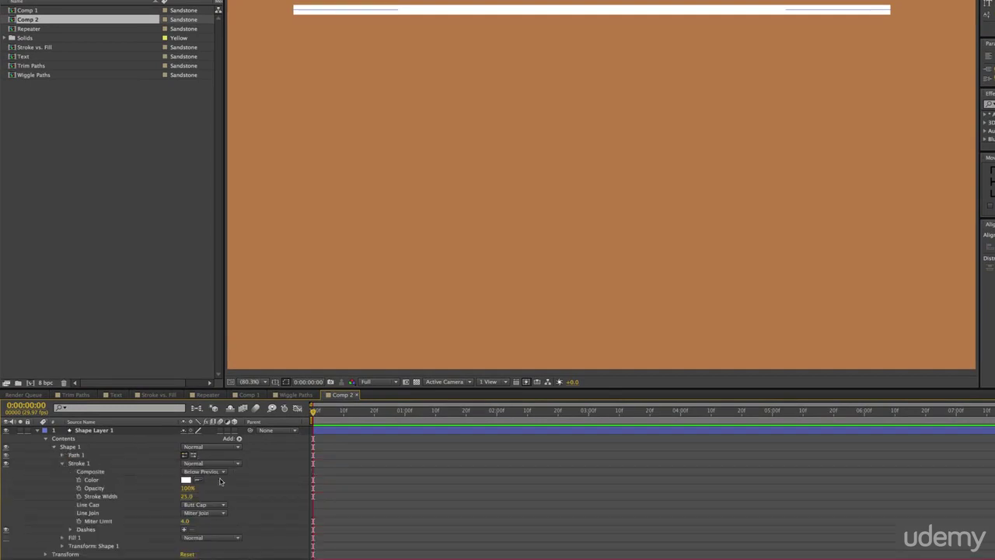
{"action": "left_click", "coordinate": [187, 495]}
{"action": "type", "text": "10"}
{"action": "key", "text": "Return"}
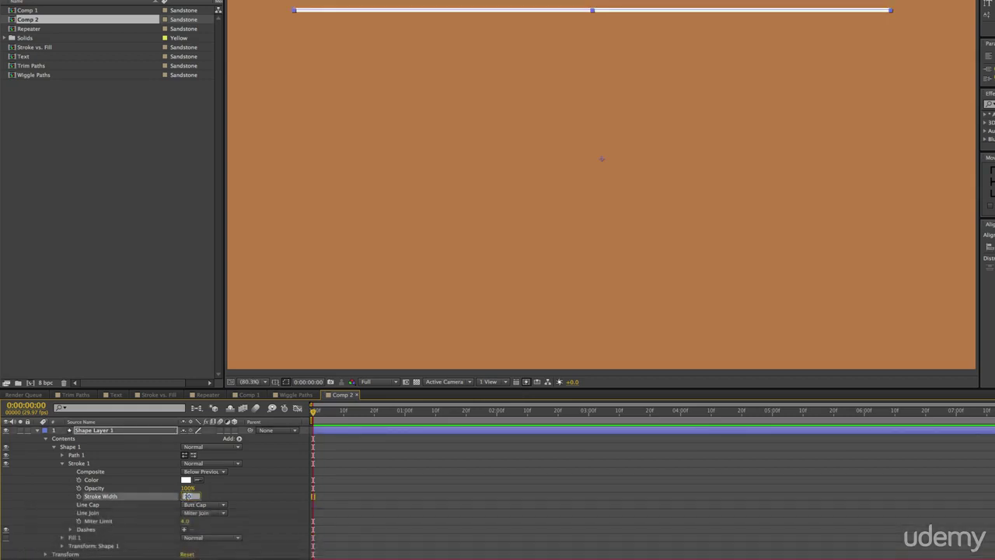
{"action": "type", "text": "5"}
{"action": "key", "text": "Return"}
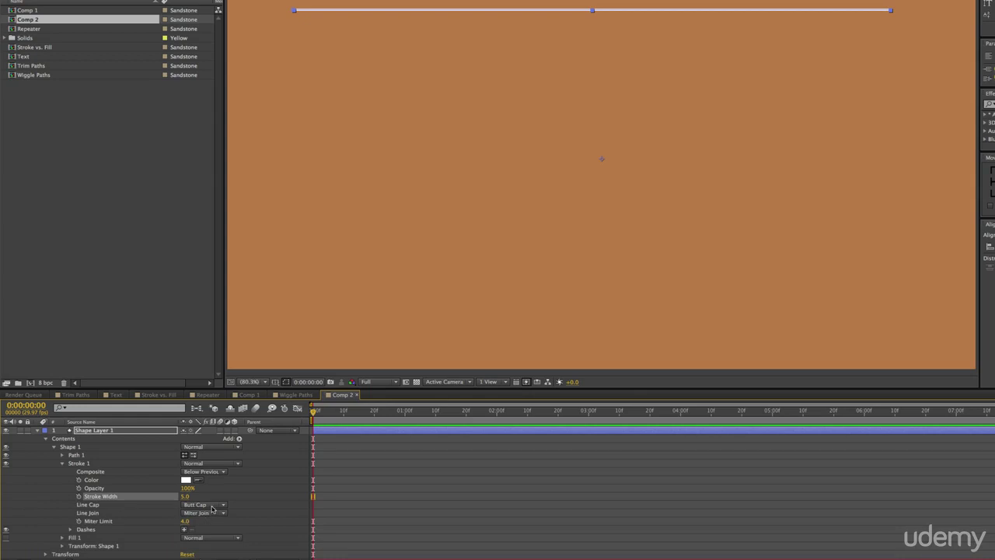
Give the line's stroke a Round Cap.
{"action": "left_click", "coordinate": [212, 506]}
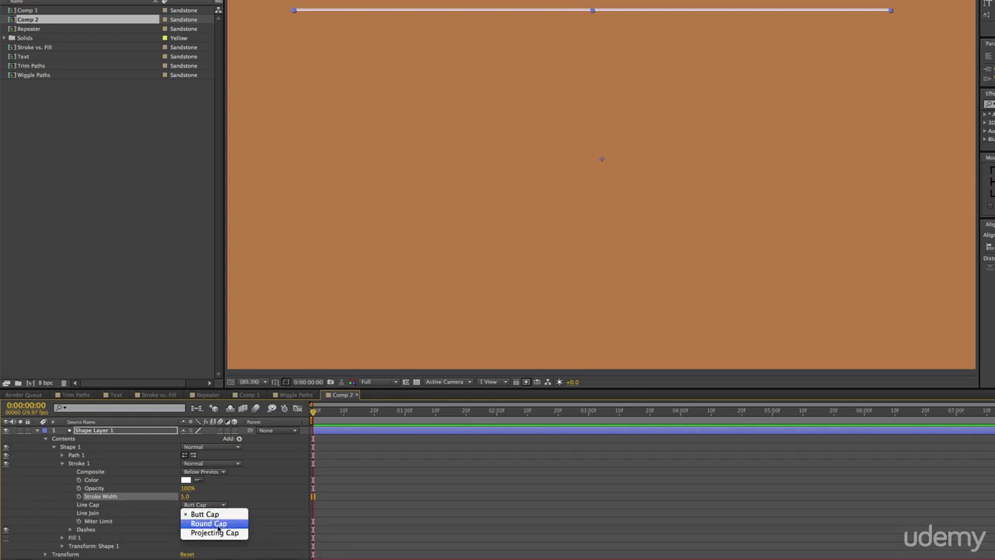
{"action": "left_click", "coordinate": [208, 523]}
{"action": "left_click", "coordinate": [63, 463]}
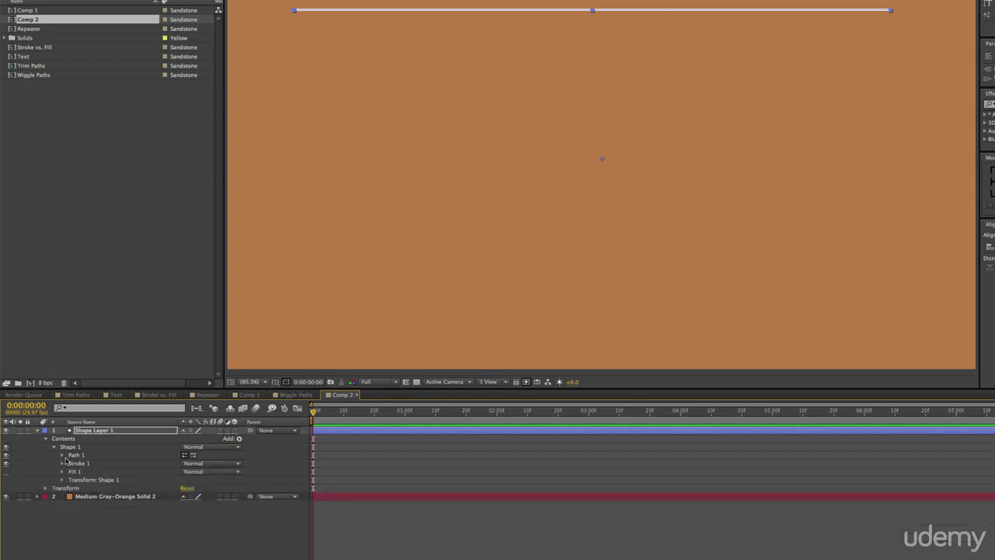
Add a Wiggle Paths operator to the shape layer's contents and expand its properties.
{"action": "left_click", "coordinate": [64, 447]}
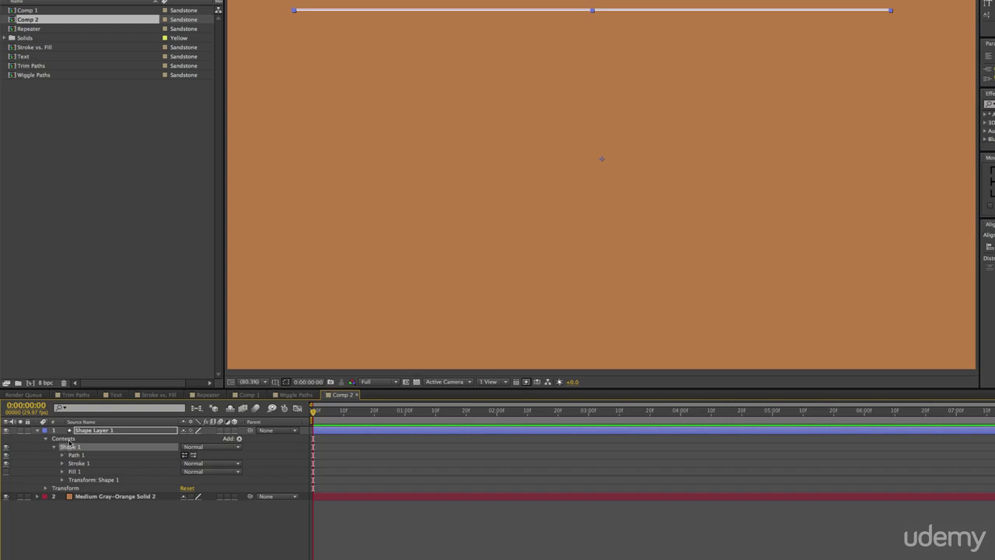
{"action": "left_click", "coordinate": [69, 440]}
{"action": "left_click", "coordinate": [240, 439]}
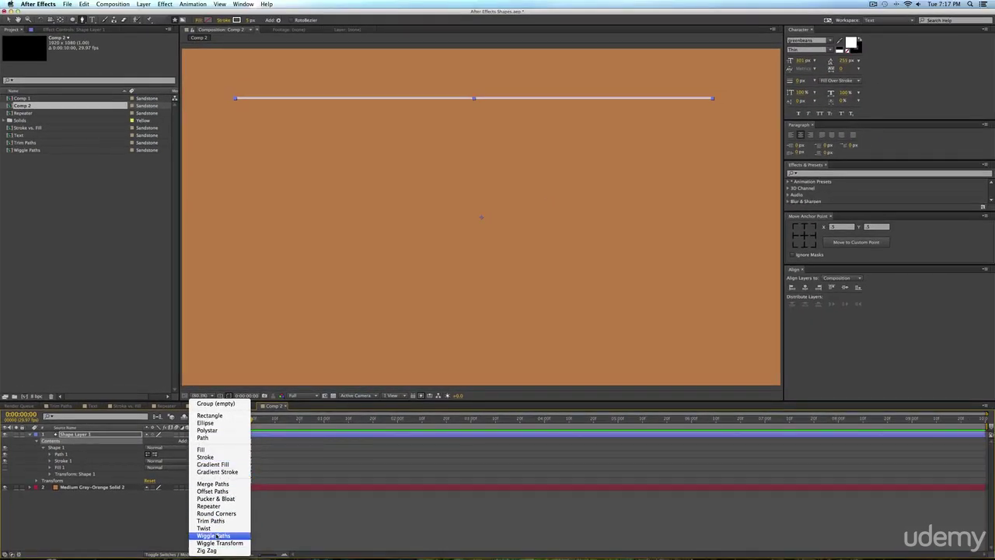
{"action": "left_click", "coordinate": [247, 535]}
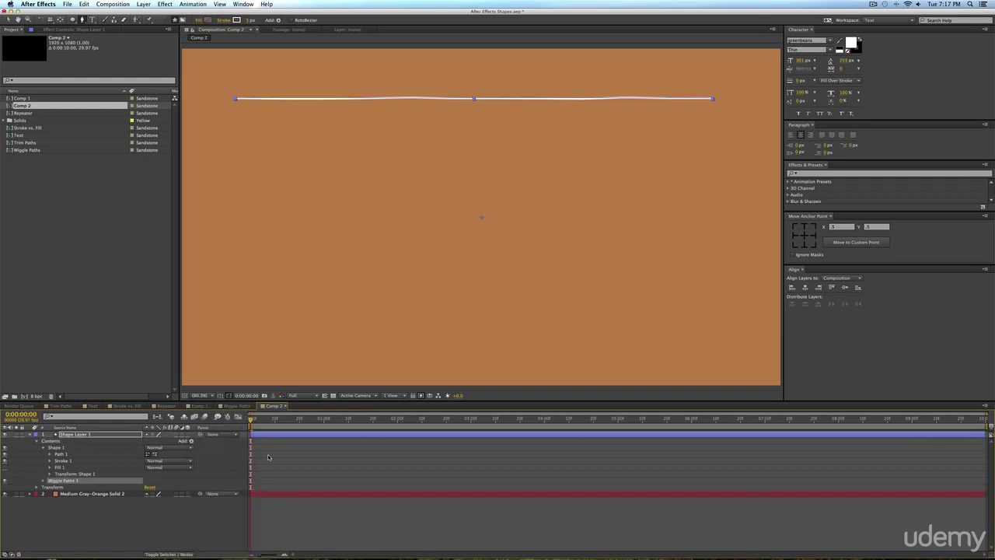
{"action": "left_click", "coordinate": [44, 480]}
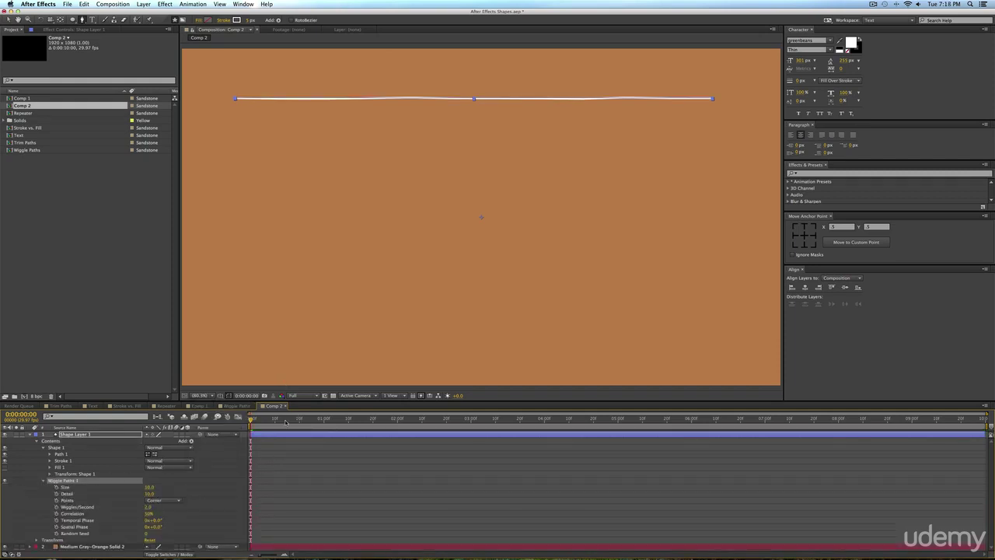
Preview the line's default wiggle animation.
{"action": "key", "text": "space"}
{"action": "key", "text": "space"}
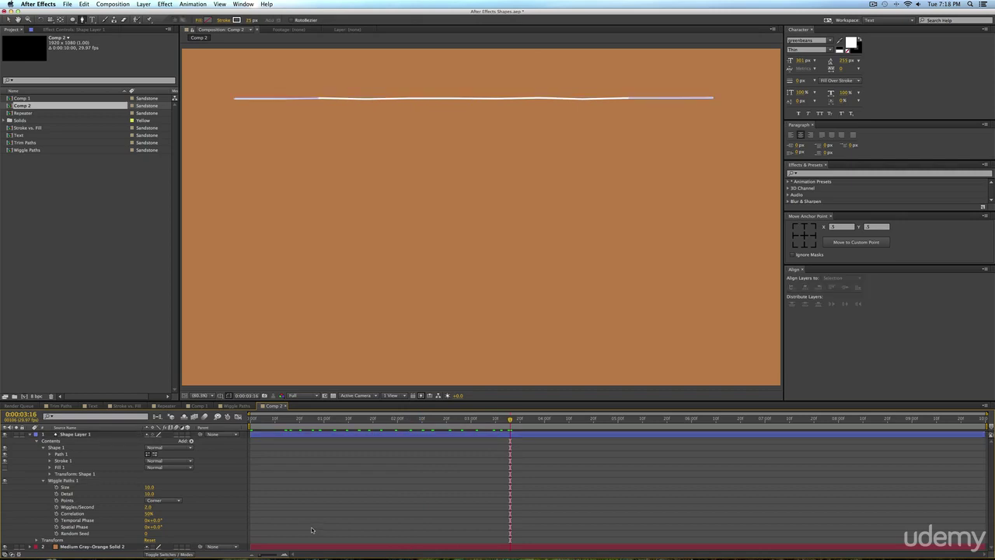
{"action": "key", "text": "KP_0"}
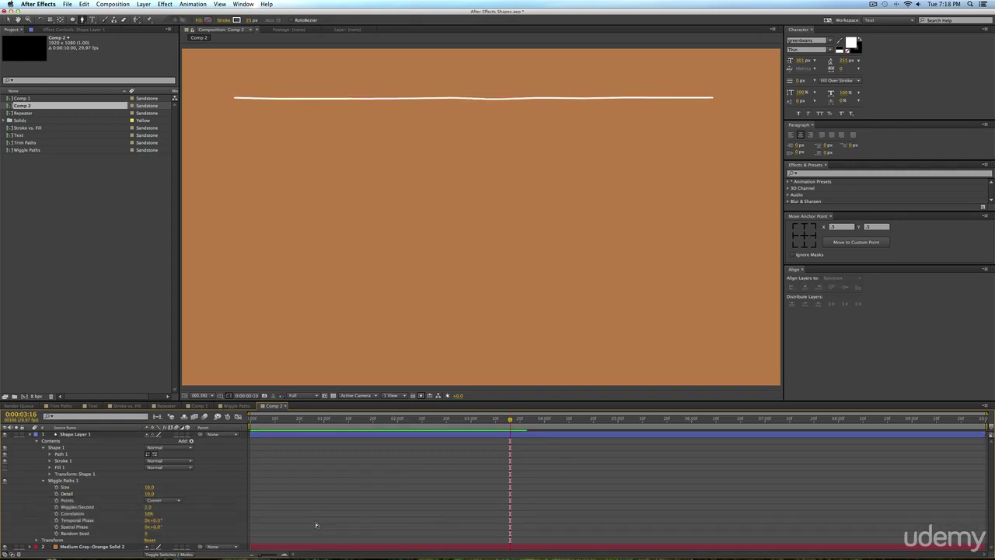
{"action": "key", "text": "space"}
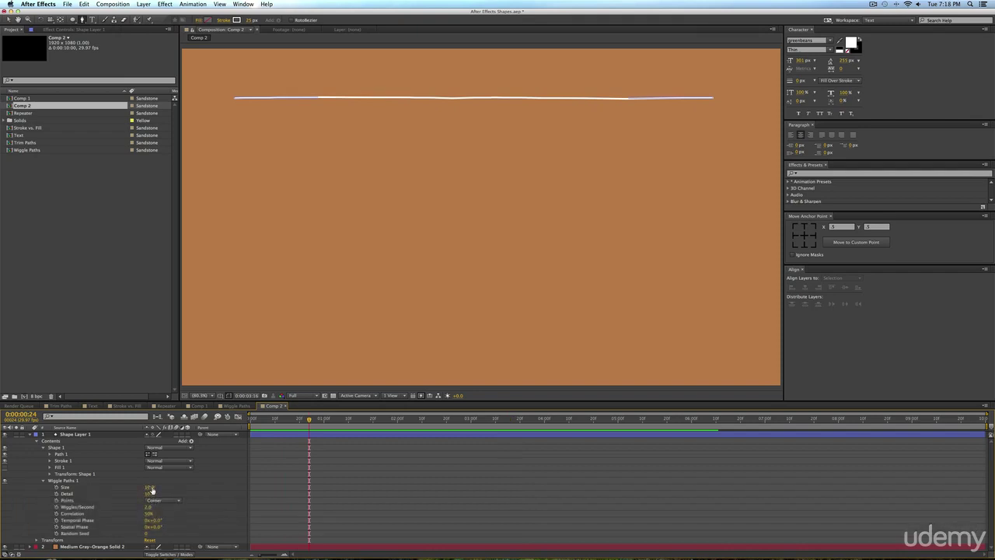
Set the Wiggle Paths points to Smooth and check the line at several times.
{"action": "left_click", "coordinate": [156, 500]}
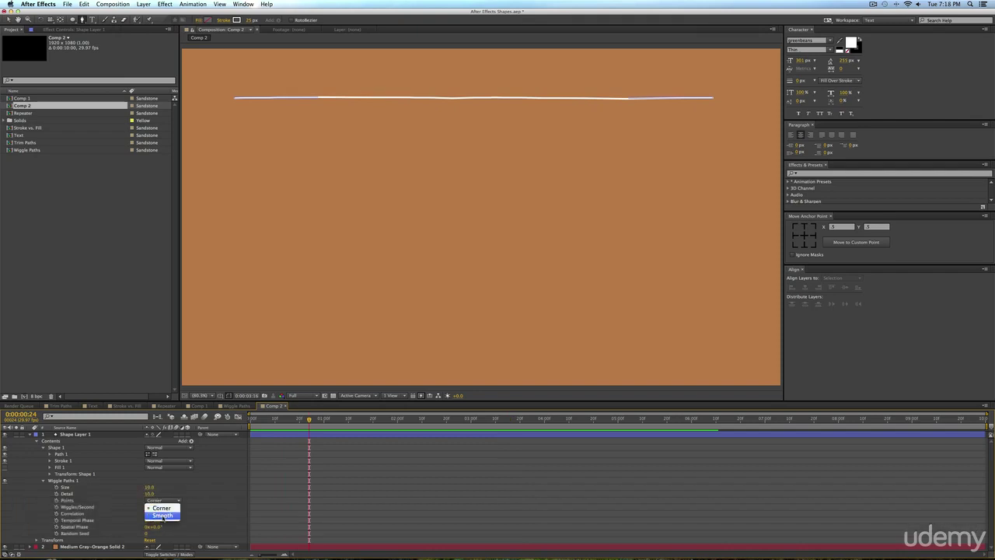
{"action": "left_click", "coordinate": [162, 516]}
{"action": "left_click_drag", "start_coordinate": [309, 420], "coordinate": [477, 429]}
{"action": "left_click", "coordinate": [418, 455]}
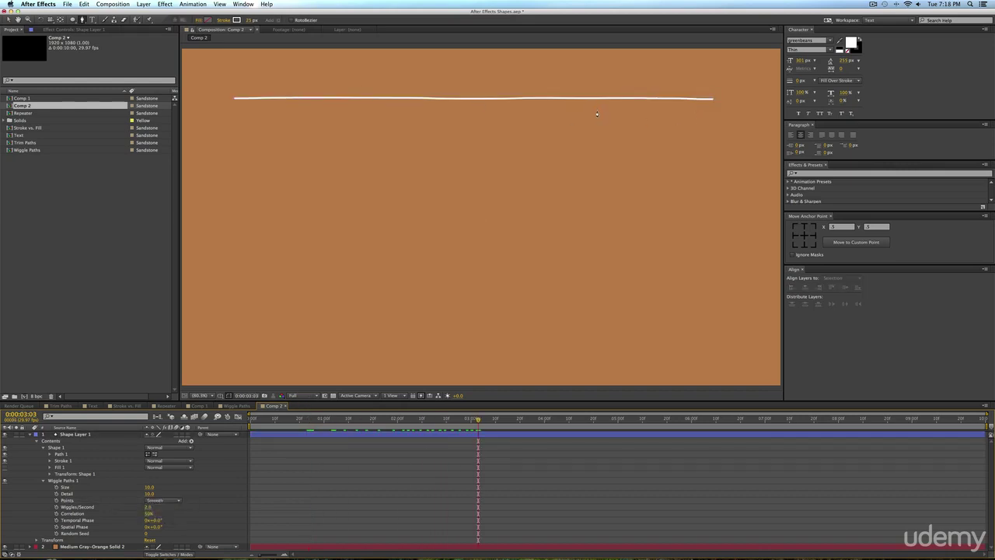
{"action": "key", "text": "v"}
{"action": "left_click", "coordinate": [304, 422]}
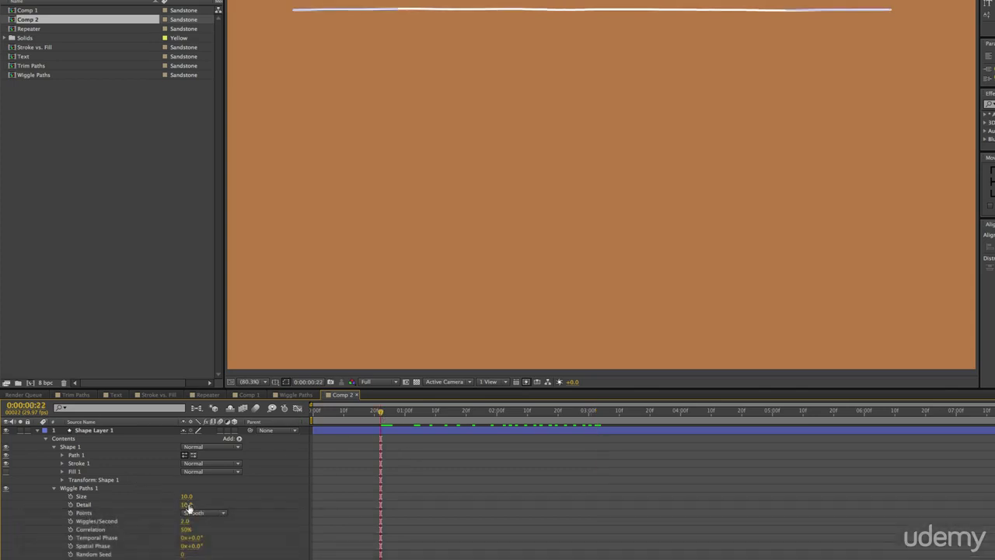
Try a Wiggle Paths Detail of 53 and preview the line's motion.
{"action": "left_click", "coordinate": [183, 503]}
{"action": "left_click_drag", "start_coordinate": [183, 504], "coordinate": [198, 507]}
{"action": "key", "text": "KP_0"}
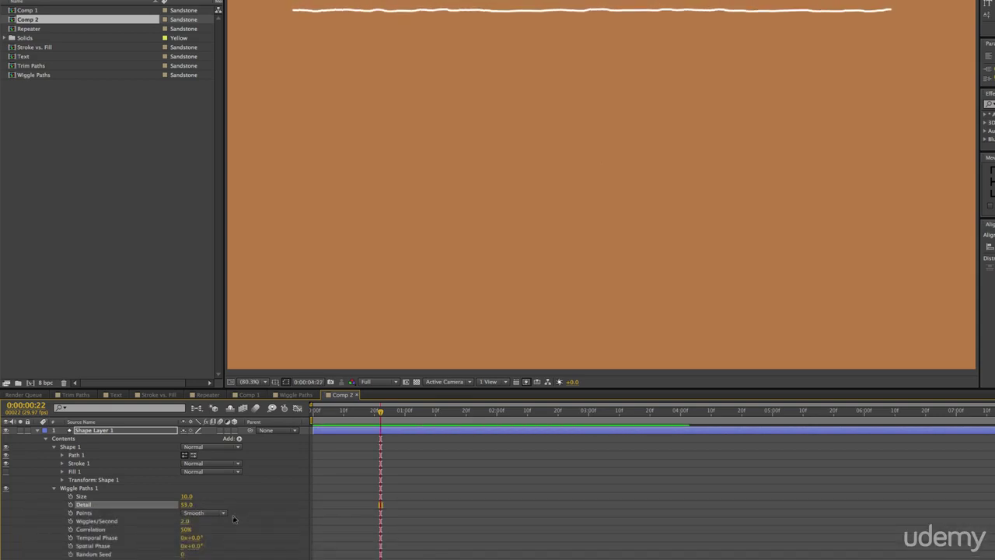
{"action": "key", "text": "space"}
Set the Wiggle Paths Detail to 15.
{"action": "left_click", "coordinate": [187, 504]}
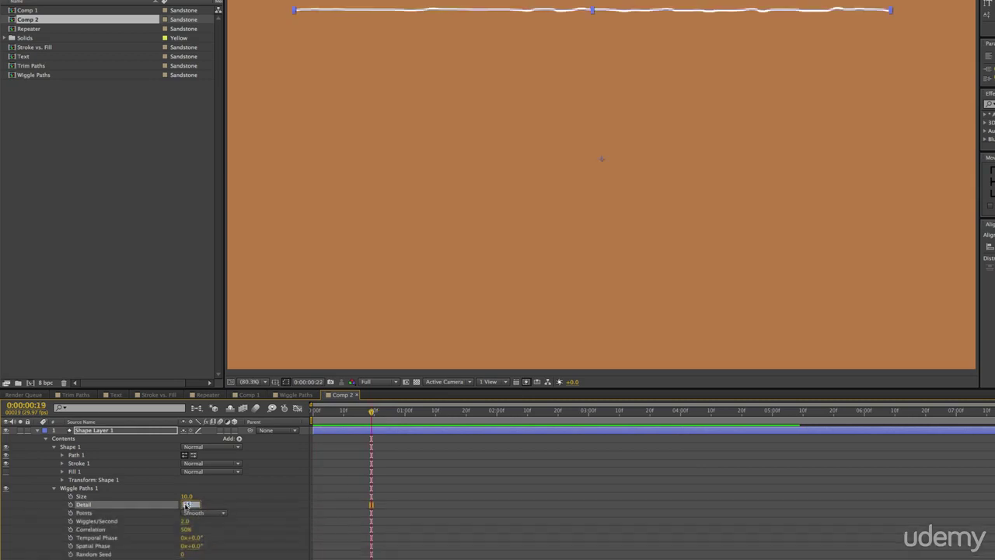
{"action": "type", "text": "15"}
{"action": "key", "text": "Return"}
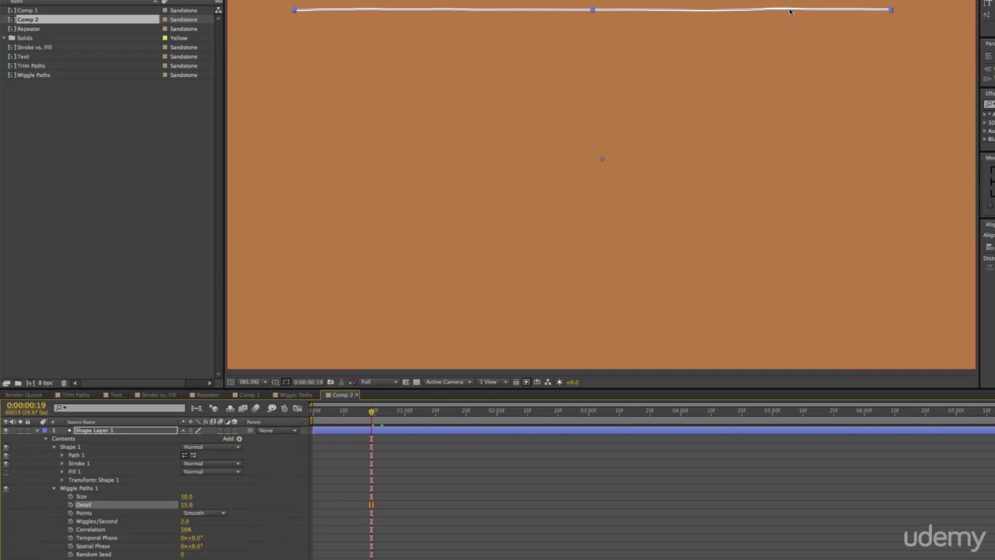
Set Wiggles/Second to 5 for the line and preview the faster motion.
{"action": "left_click", "coordinate": [186, 521]}
{"action": "type", "text": "5"}
{"action": "key", "text": "Return"}
{"action": "key", "text": "KP_0"}
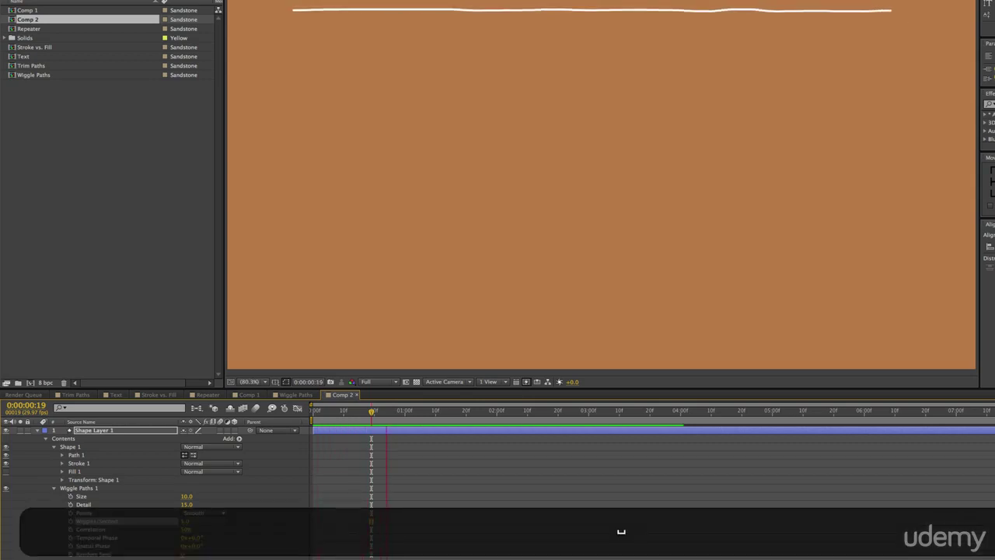
{"action": "key", "text": "space"}
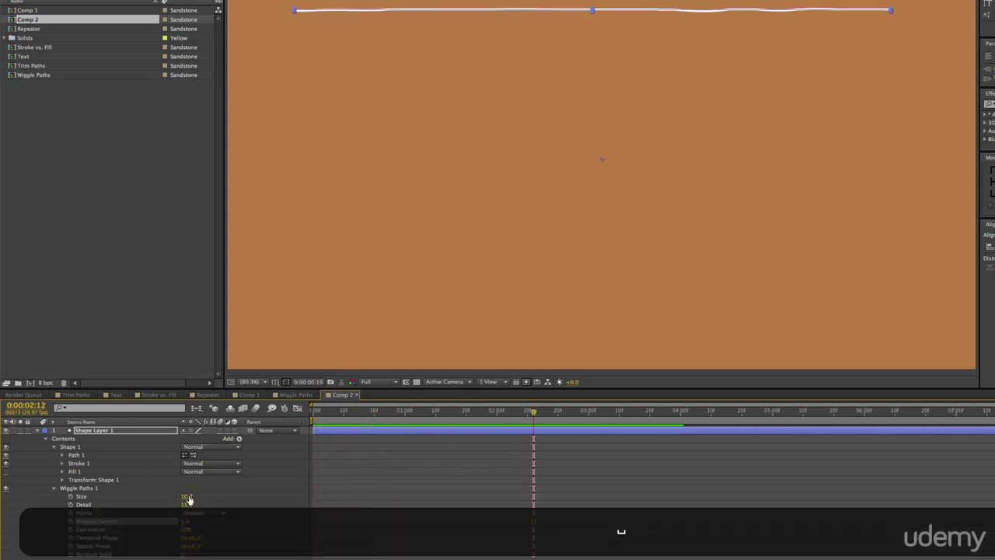
Try a Wiggle Paths Size of 5 and preview the line's motion.
{"action": "left_click", "coordinate": [189, 496]}
{"action": "type", "text": "5"}
{"action": "key", "text": "Return"}
{"action": "key", "text": "KP_0"}
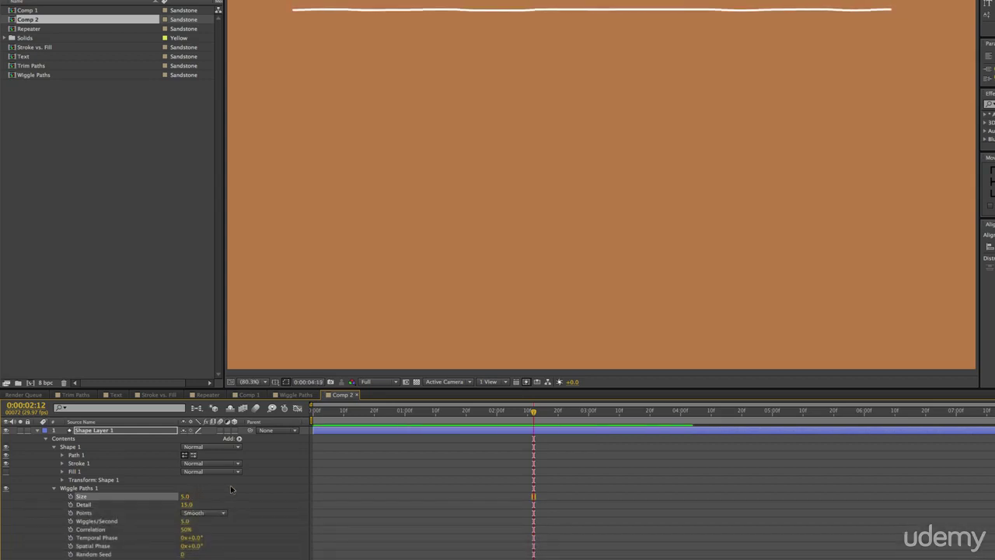
{"action": "key", "text": "space"}
{"action": "key", "text": "space"}
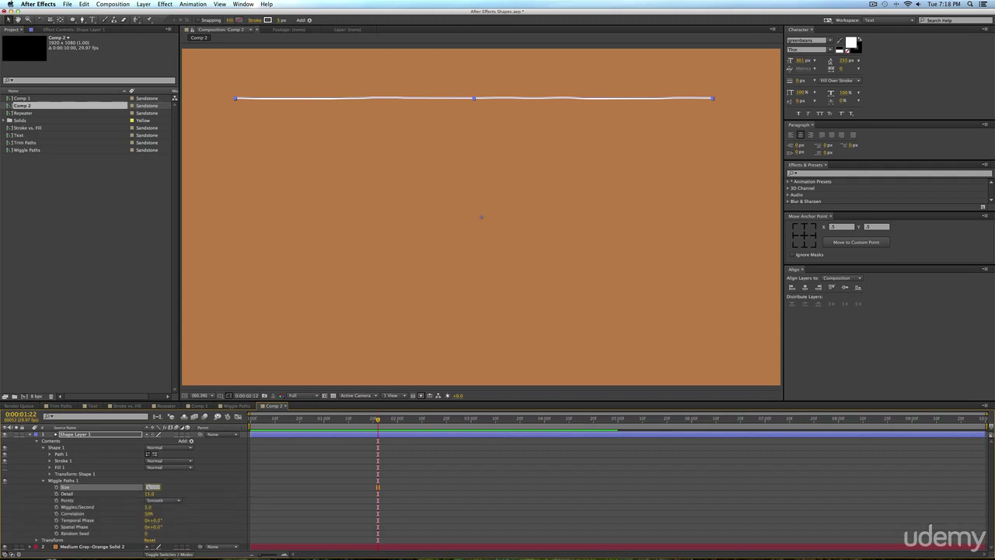
Set the Wiggle Paths Size to 25 and preview the animation.
{"action": "type", "text": "25"}
{"action": "key", "text": "Return"}
{"action": "key", "text": "KP_0"}
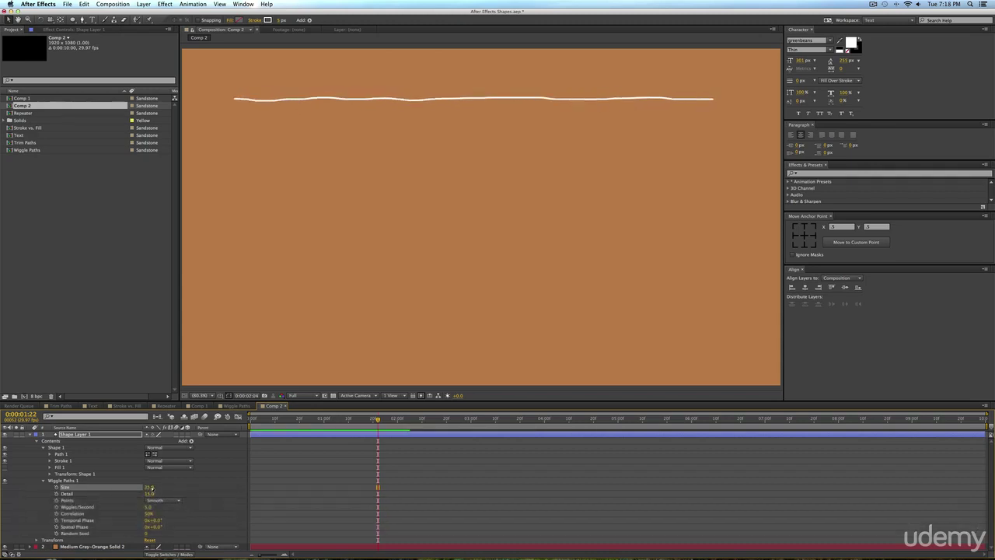
Set the line's Wiggle Paths Size to 7 and preview the composition's motion.
{"action": "key", "text": "space"}
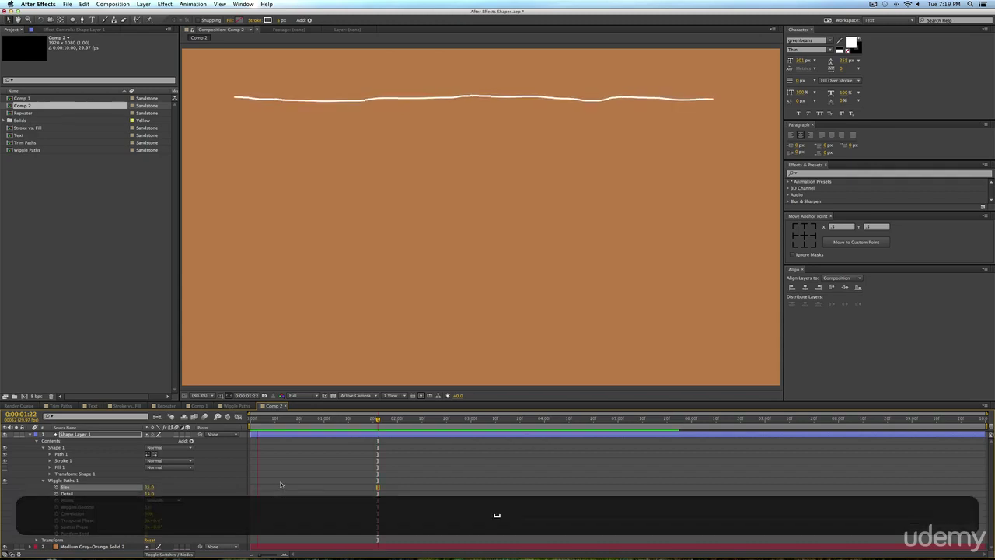
{"action": "left_click", "coordinate": [153, 487]}
{"action": "type", "text": "7"}
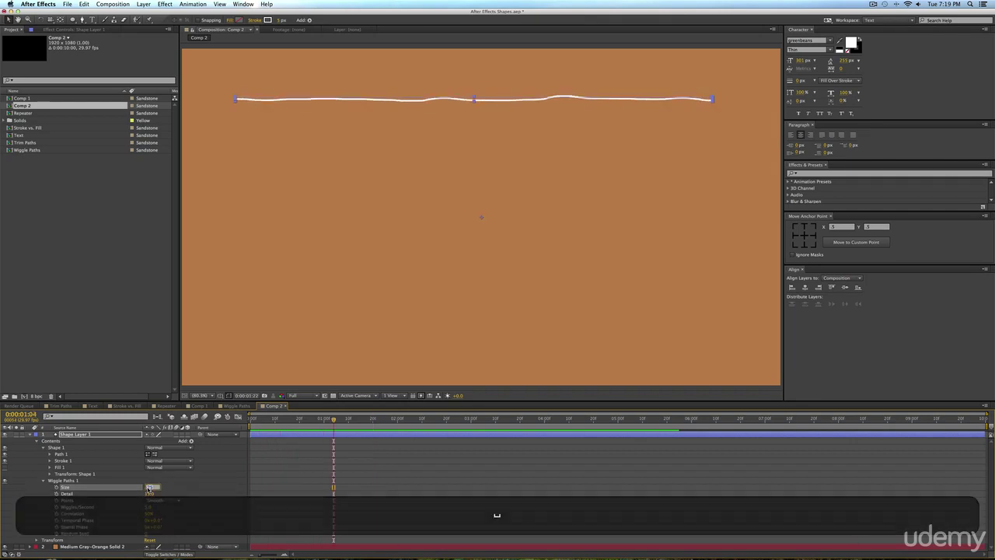
{"action": "key", "text": "Return"}
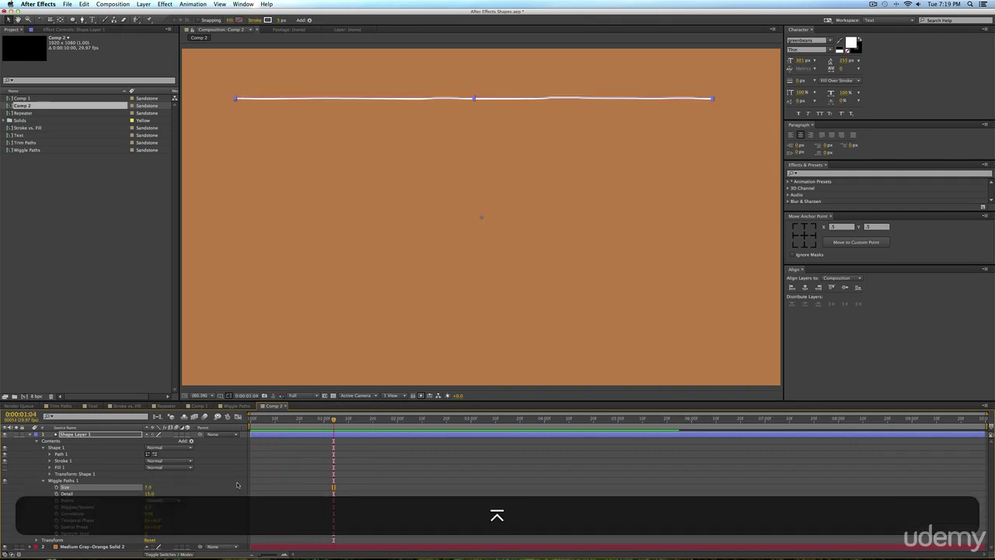
{"action": "left_click", "coordinate": [335, 475]}
{"action": "key", "text": "KP_0"}
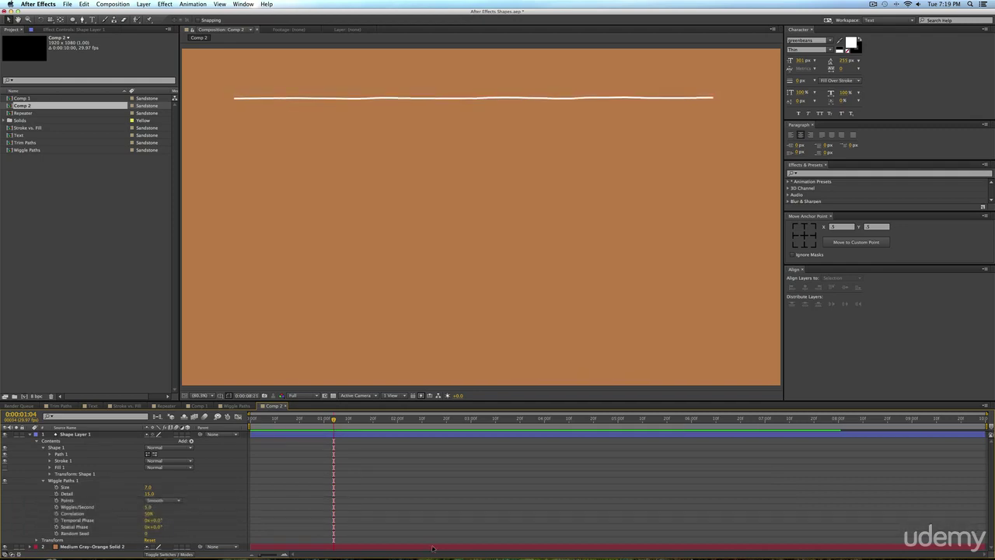
{"action": "key", "text": "KP_0"}
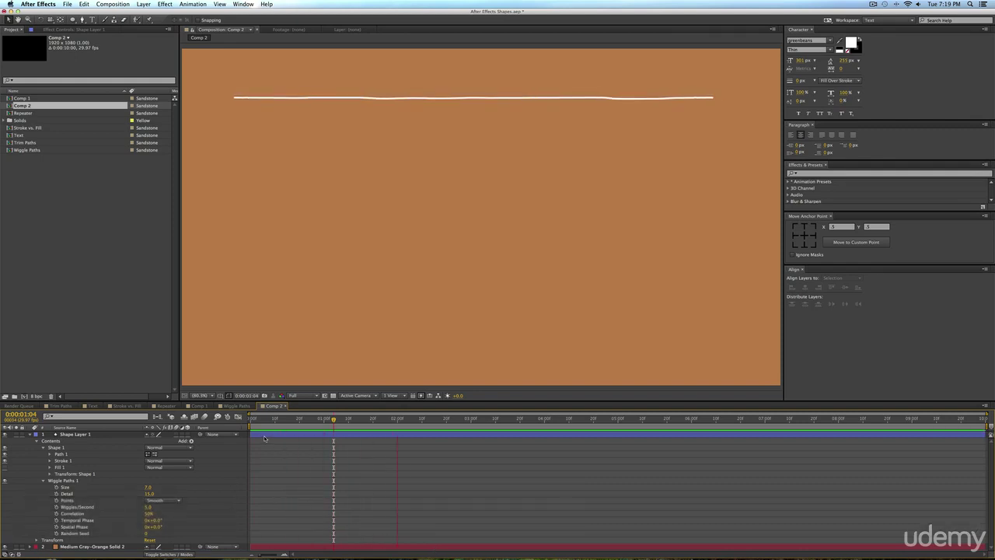
{"action": "key", "text": "KP_0"}
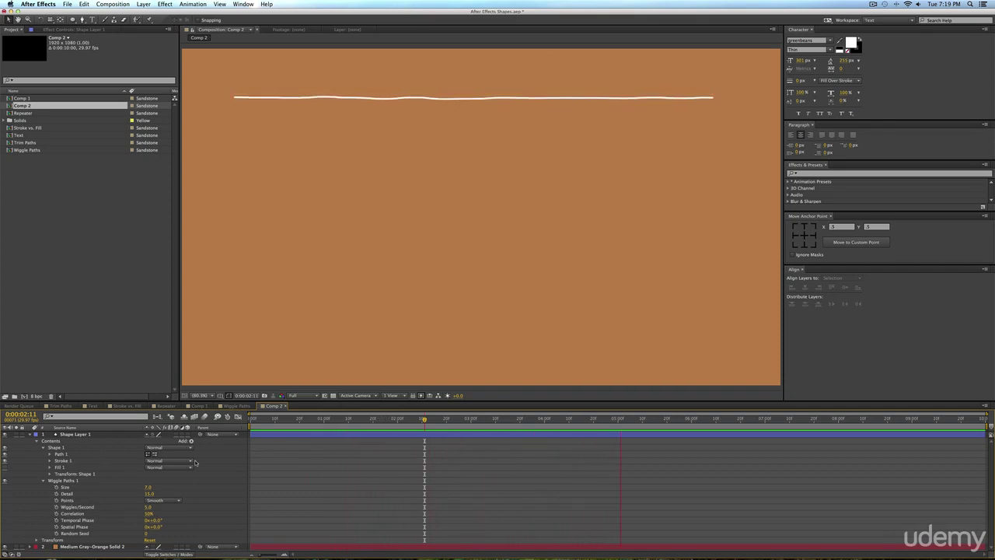
{"action": "key", "text": "space"}
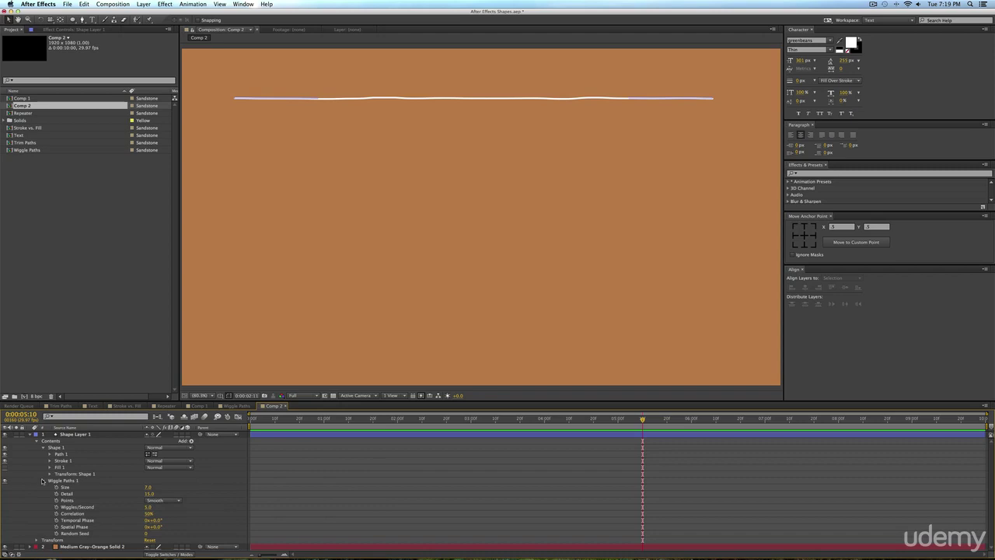
Collapse the Wiggle Paths and Shape 1 properties and rename the shape layer as Line.
{"action": "left_click", "coordinate": [42, 481]}
{"action": "left_click", "coordinate": [47, 447]}
{"action": "left_click", "coordinate": [44, 447]}
{"action": "left_click", "coordinate": [82, 434]}
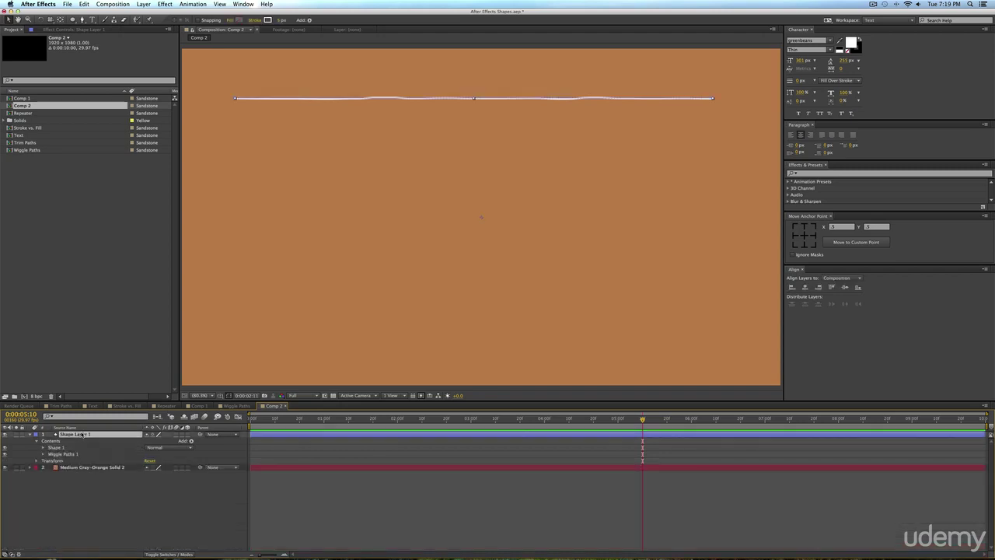
{"action": "key", "text": "Return"}
{"action": "type", "text": "Line"}
{"action": "key", "text": "Return"}
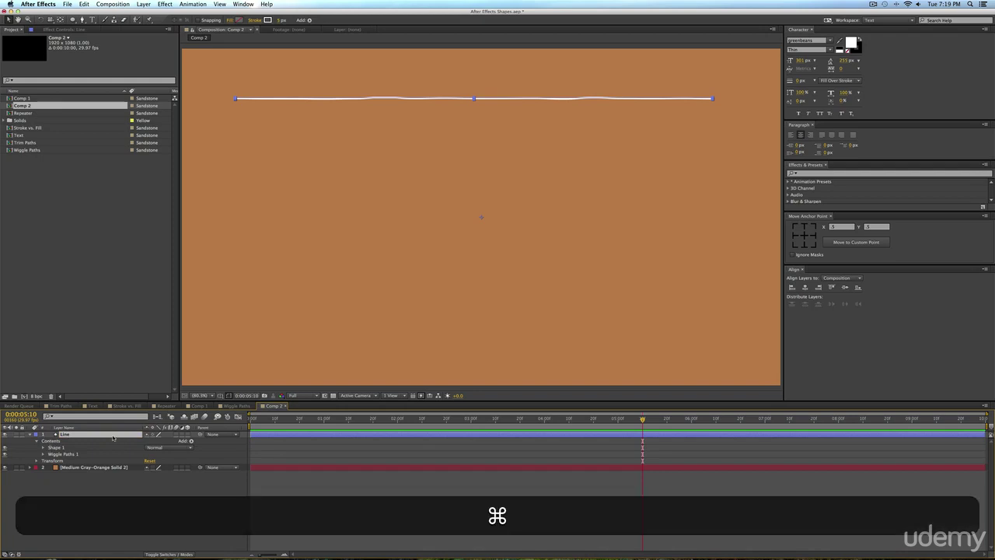
Duplicate the Shape 1 group inside the Line layer, keeping only one Line layer.
{"action": "key", "text": "super+d"}
{"action": "key", "text": "Delete"}
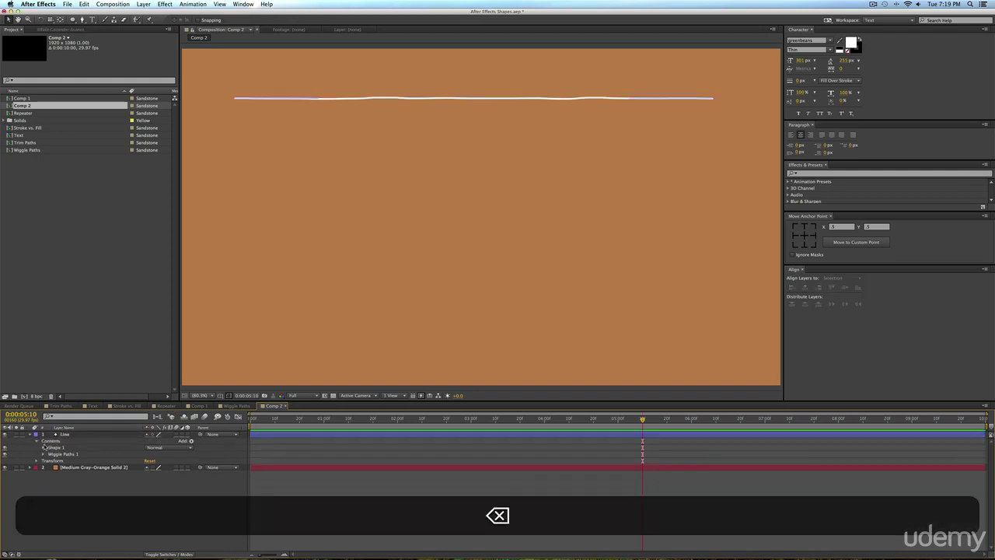
{"action": "left_click", "coordinate": [81, 449]}
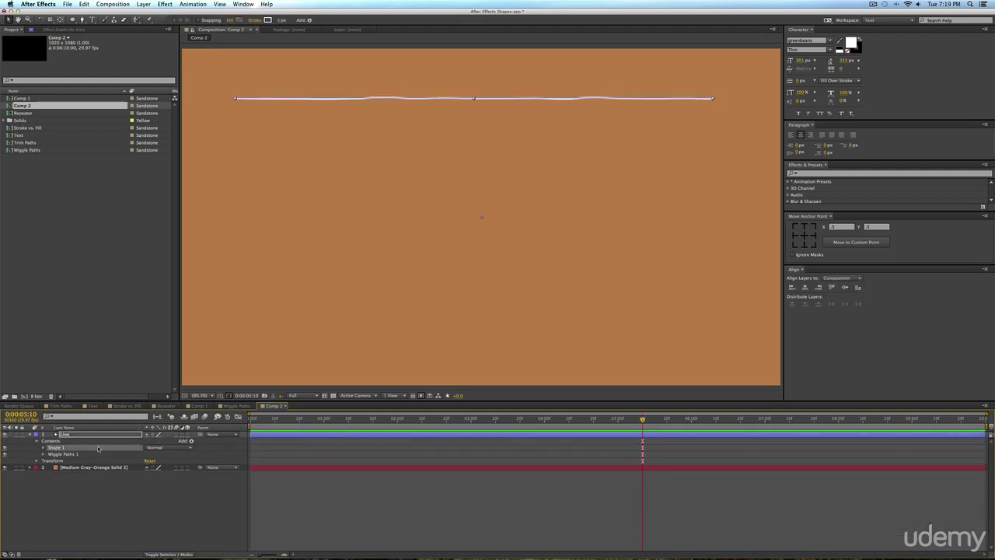
{"action": "key", "text": "super+d"}
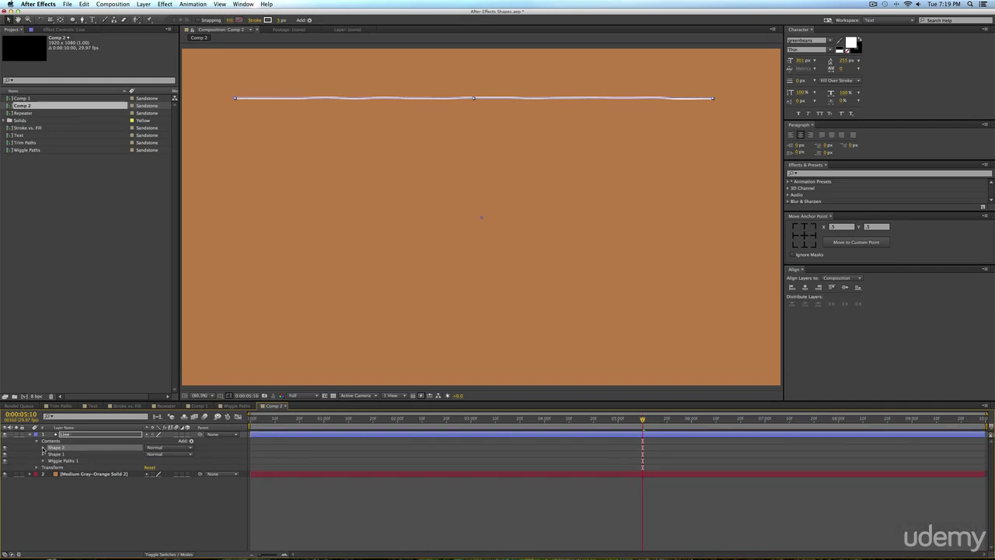
Lower the duplicated line to a Shape 2 Position of about 0, 769, preview both lines, and collapse the Line layer.
{"action": "left_click", "coordinate": [43, 448]}
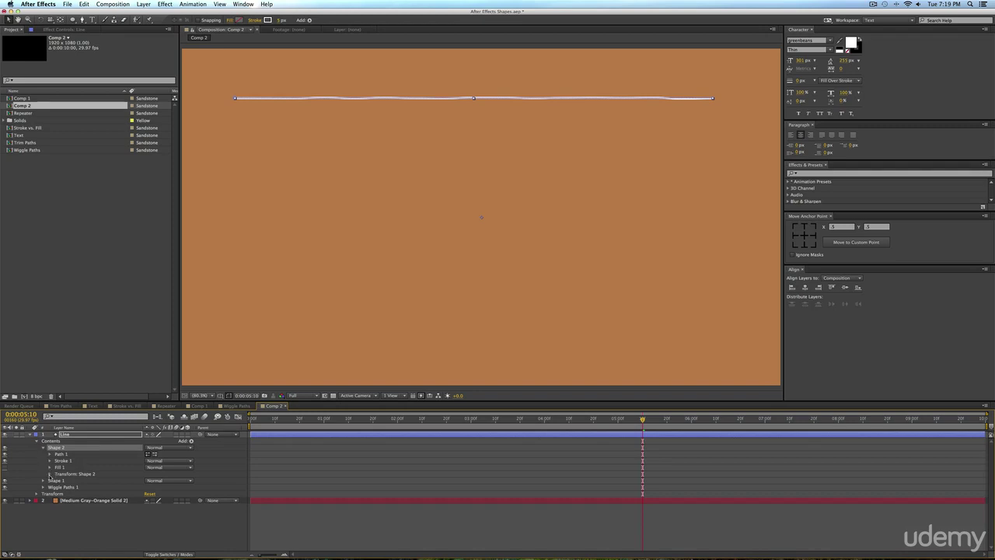
{"action": "left_click", "coordinate": [49, 474]}
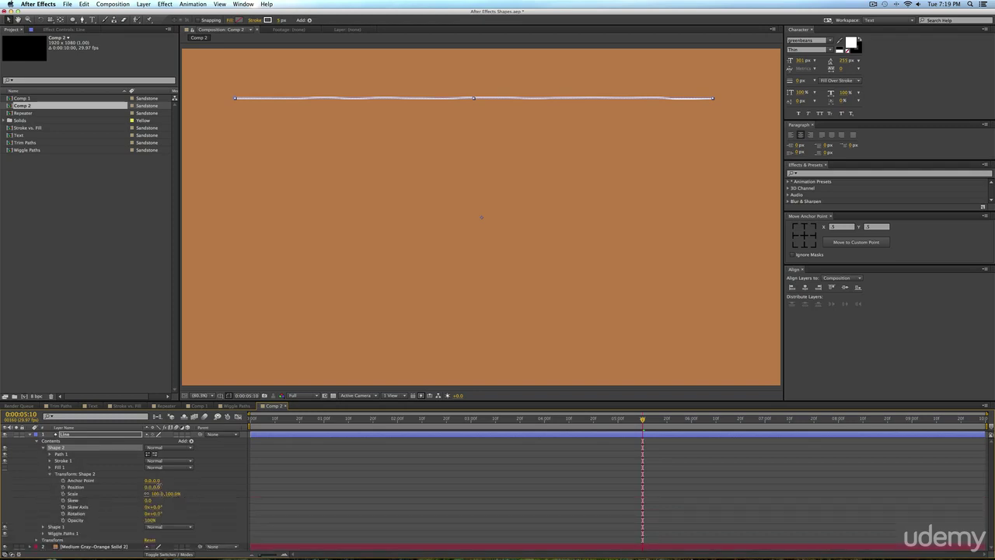
{"action": "left_click_drag", "start_coordinate": [156, 487], "coordinate": [445, 482]}
{"action": "key", "text": "KP_0"}
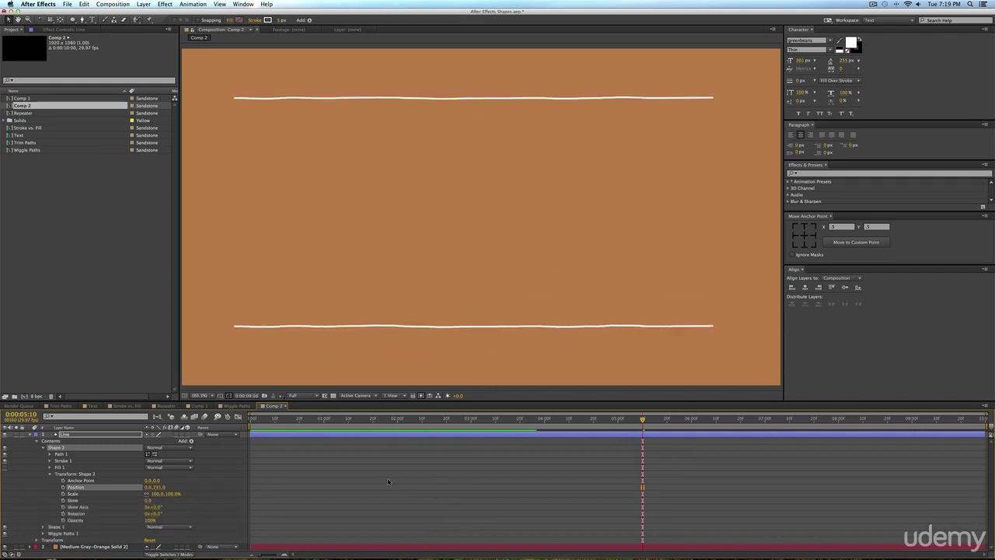
{"action": "key", "text": "space"}
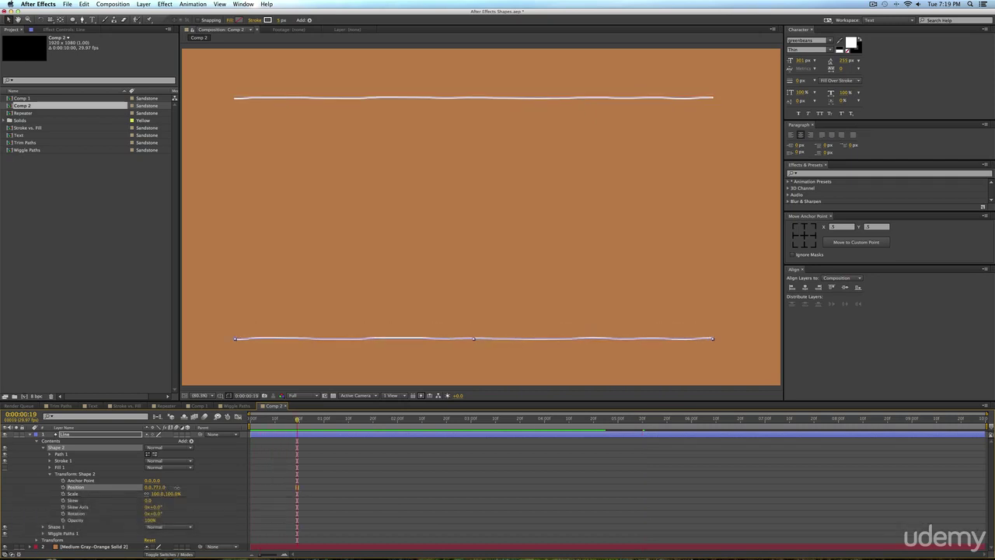
{"action": "key", "text": "KP_0"}
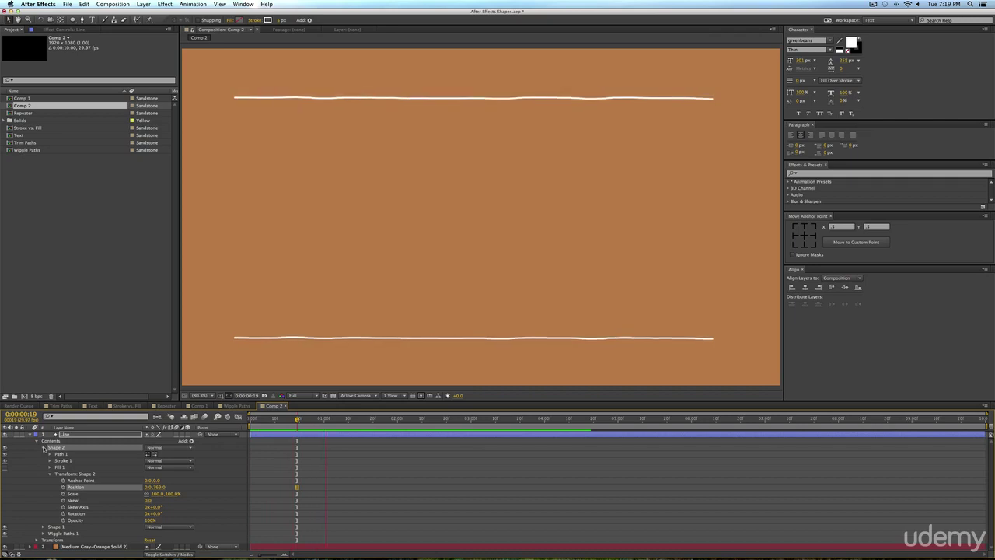
{"action": "key", "text": "space"}
{"action": "left_click", "coordinate": [36, 442]}
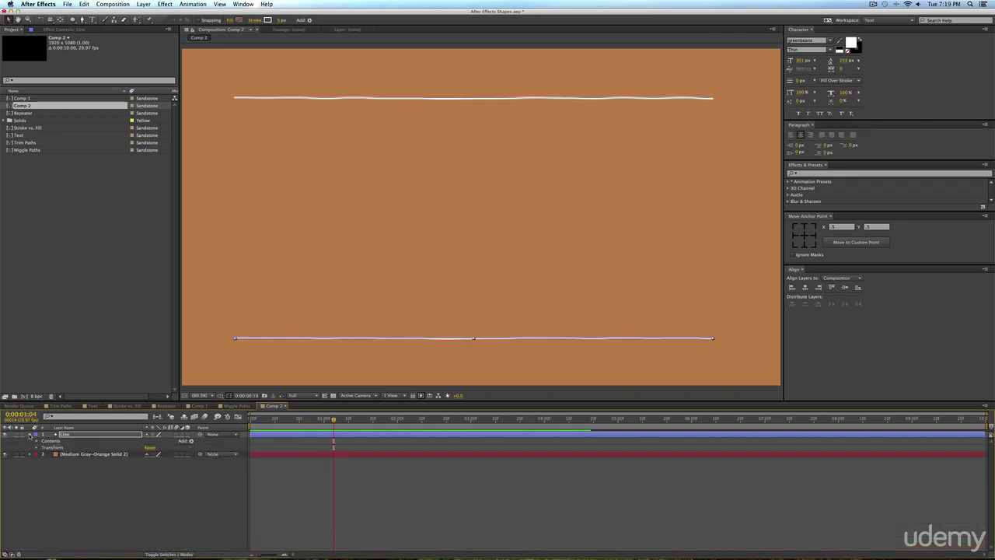
{"action": "left_click", "coordinate": [30, 435]}
Switch to QuickTime Player, play Wiggle Paths.mov to examine the circle's motion, and return to After Effects.
{"action": "key", "text": "super+Tab"}
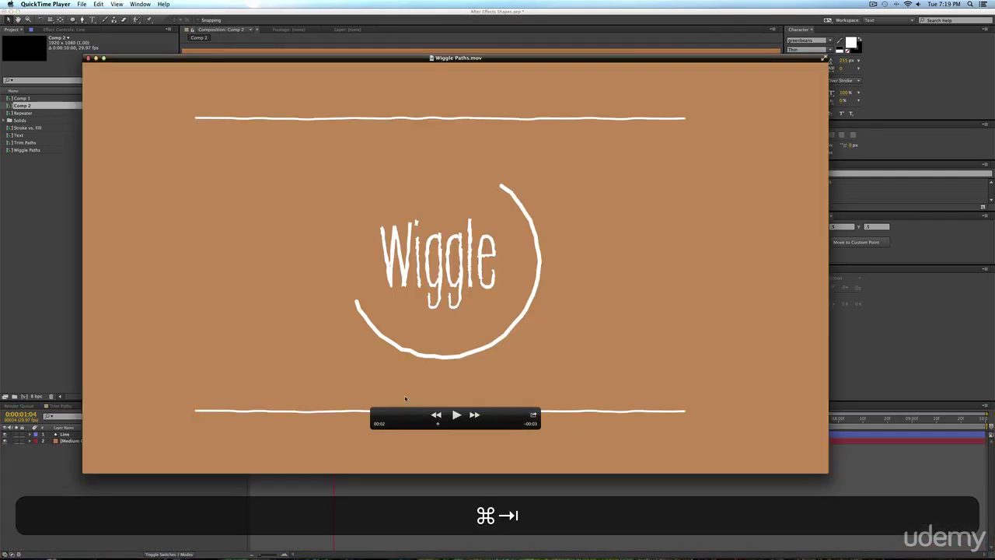
{"action": "left_click", "coordinate": [456, 415]}
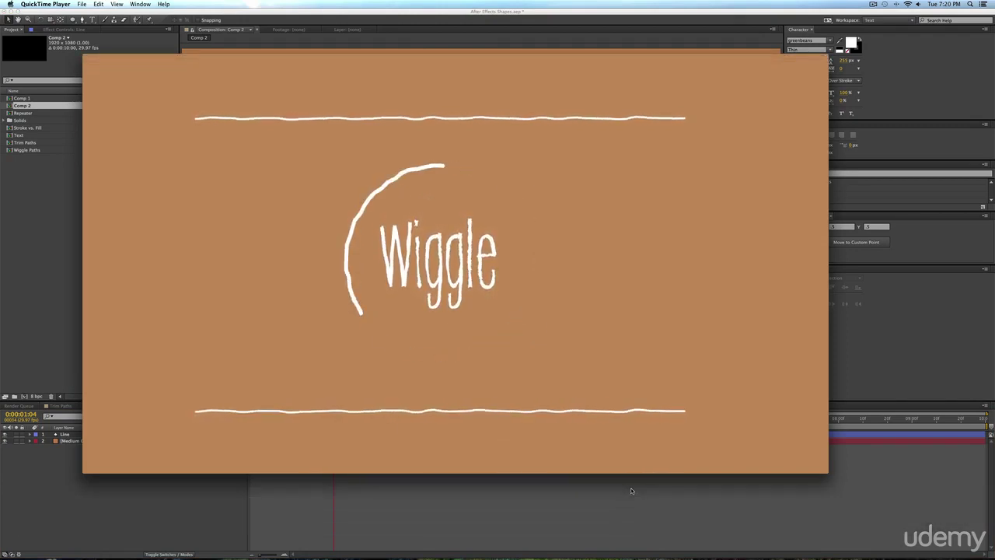
{"action": "key", "text": "super+Tab"}
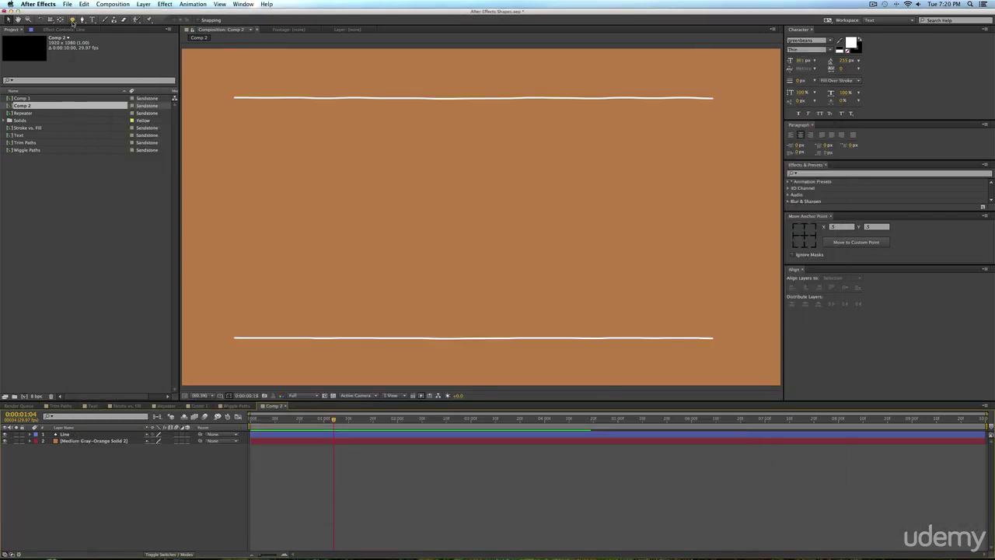
Draw a stroked circle on a new shape layer between the two lines using the Ellipse tool.
{"action": "left_click", "coordinate": [72, 21]}
{"action": "left_click", "coordinate": [112, 36]}
{"action": "left_click_drag", "start_coordinate": [399, 132], "coordinate": [573, 306]}
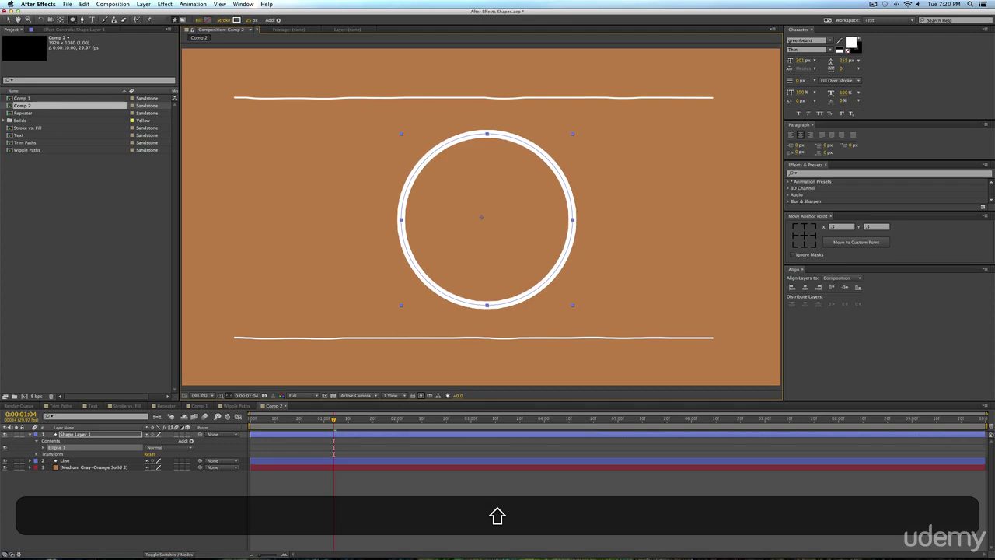
Centre the circle layer's anchor point and align the layer horizontally and vertically to the composition's centre.
{"action": "left_click", "coordinate": [803, 234]}
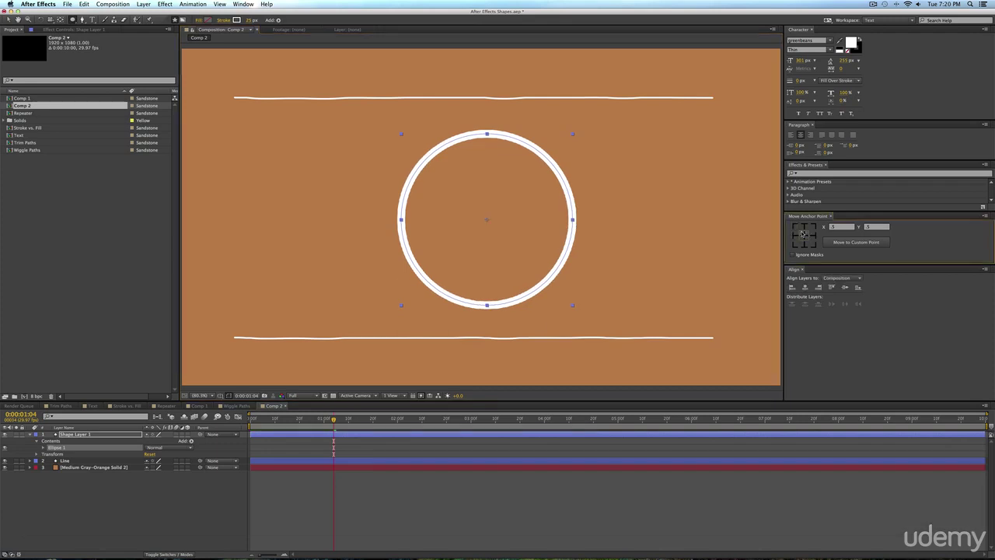
{"action": "left_click", "coordinate": [805, 287]}
{"action": "left_click", "coordinate": [845, 287]}
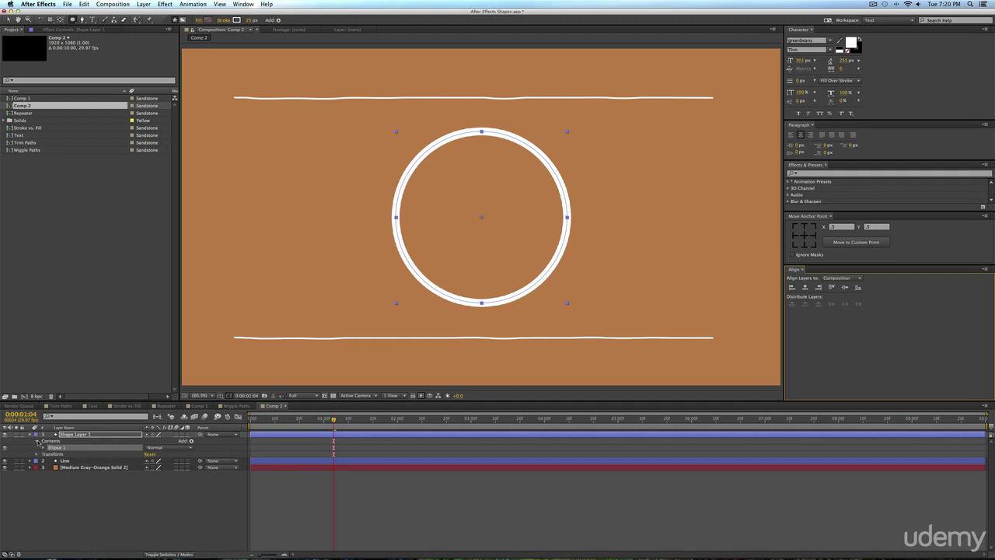
Set the circle's Stroke Width to 10.
{"action": "left_click", "coordinate": [43, 448]}
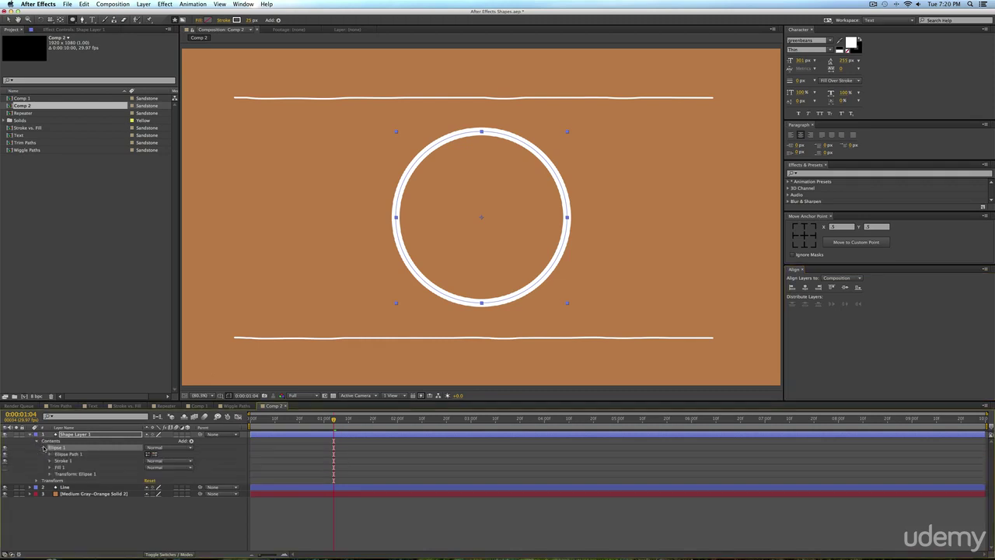
{"action": "left_click", "coordinate": [49, 461]}
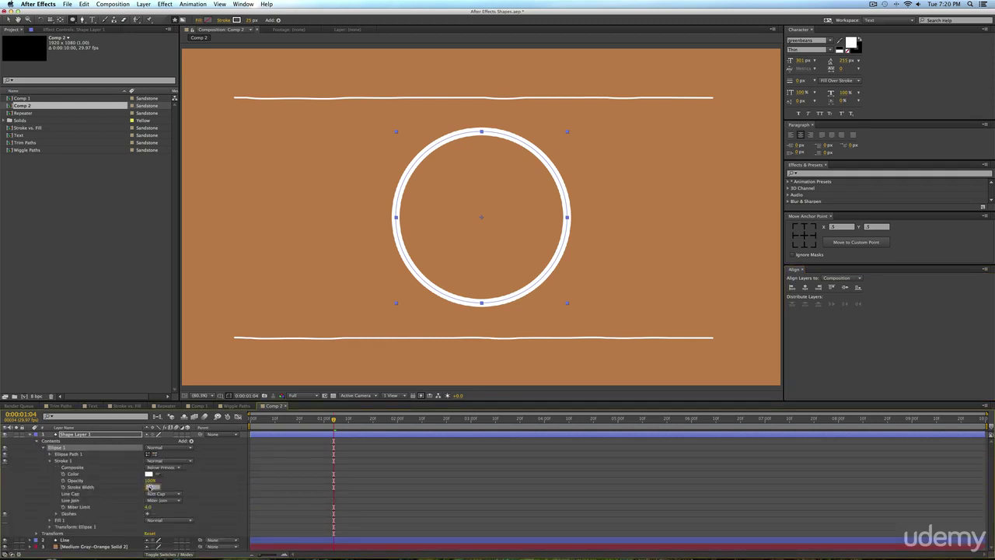
{"action": "type", "text": "10"}
{"action": "key", "text": "Return"}
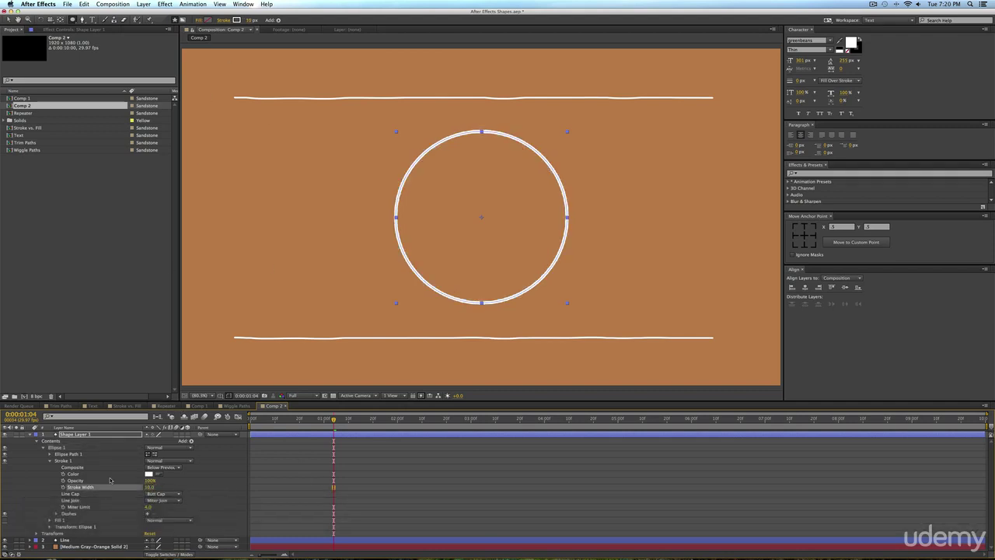
Add Wiggle Paths to the circle's Ellipse 1 group and reveal its properties.
{"action": "left_click", "coordinate": [191, 442]}
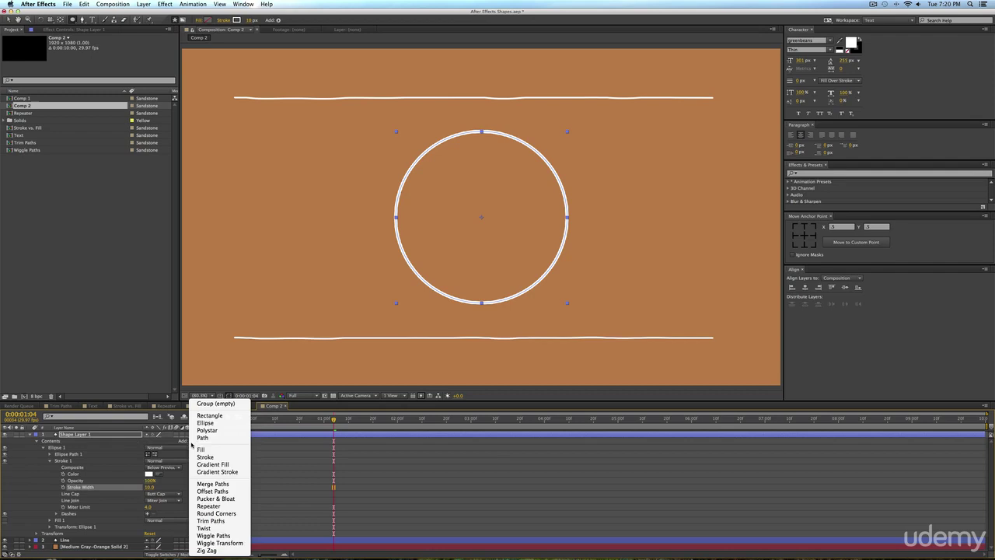
{"action": "left_click", "coordinate": [217, 536]}
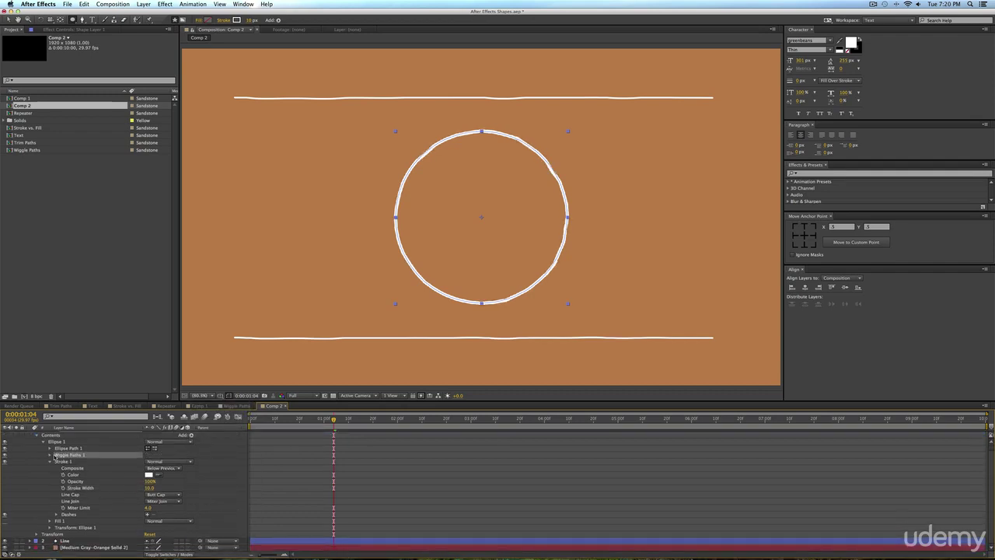
{"action": "left_click", "coordinate": [51, 455]}
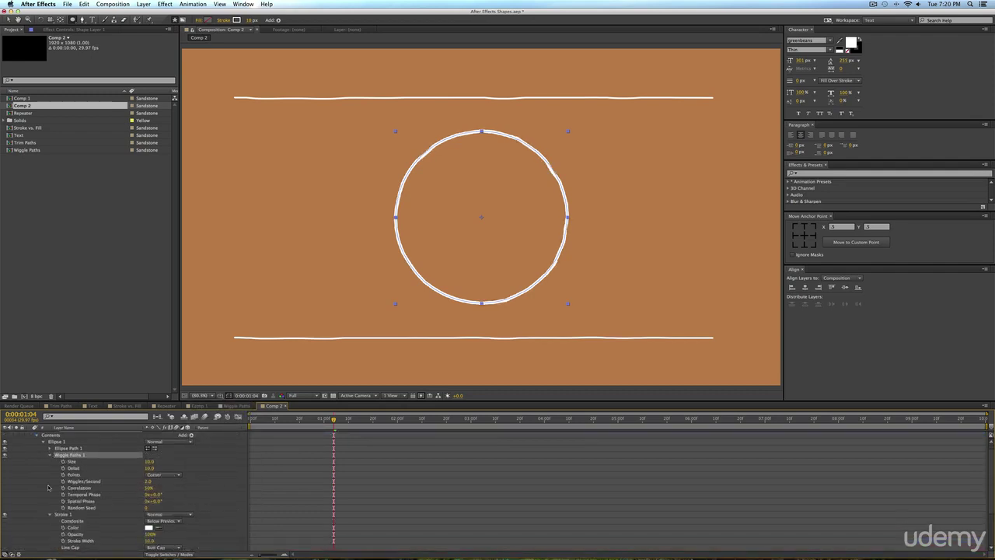
Set the circle's Wiggle Paths Detail to 15 and Size to 7.
{"action": "left_click", "coordinate": [149, 468]}
{"action": "type", "text": "5"}
{"action": "key", "text": "Return"}
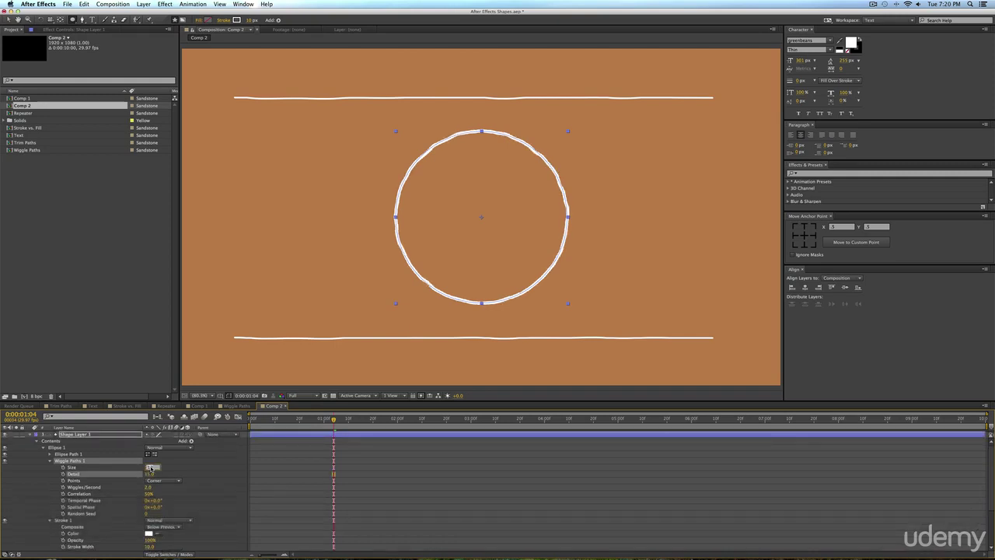
{"action": "type", "text": "7"}
{"action": "key", "text": "Return"}
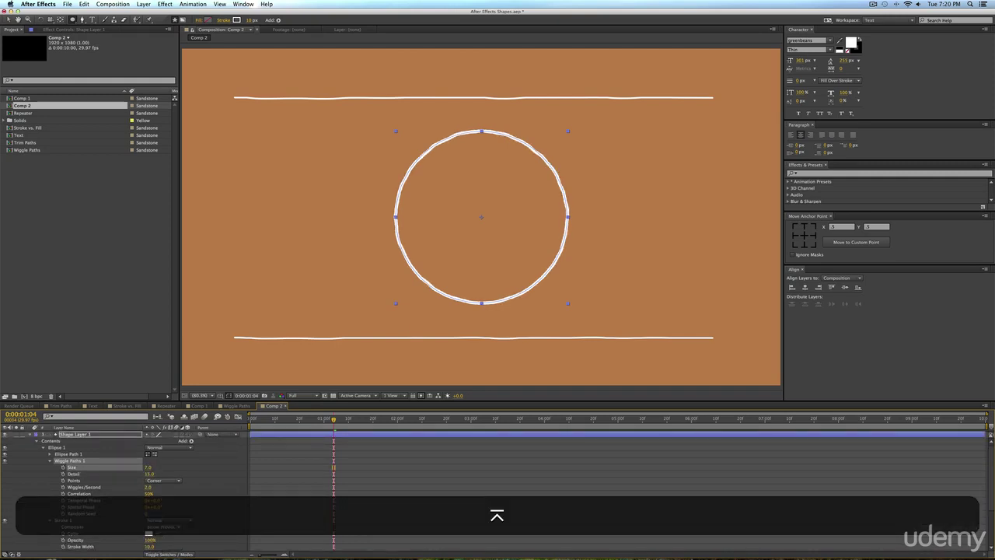
Set the circle's Wiggles/Second to 5 and Points to Smooth, and preview the animation.
{"action": "left_click", "coordinate": [149, 487]}
{"action": "type", "text": "5"}
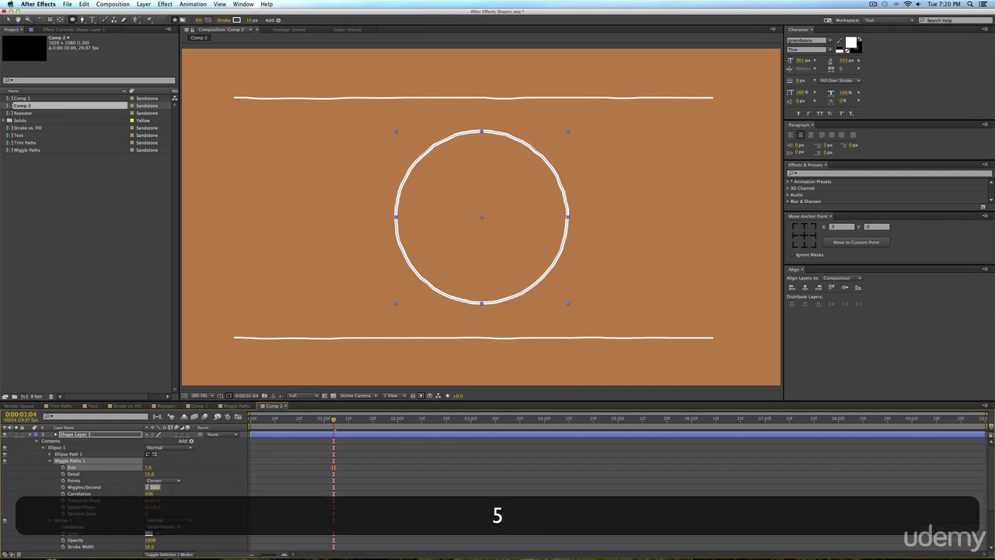
{"action": "key", "text": "Return"}
{"action": "left_click", "coordinate": [174, 481]}
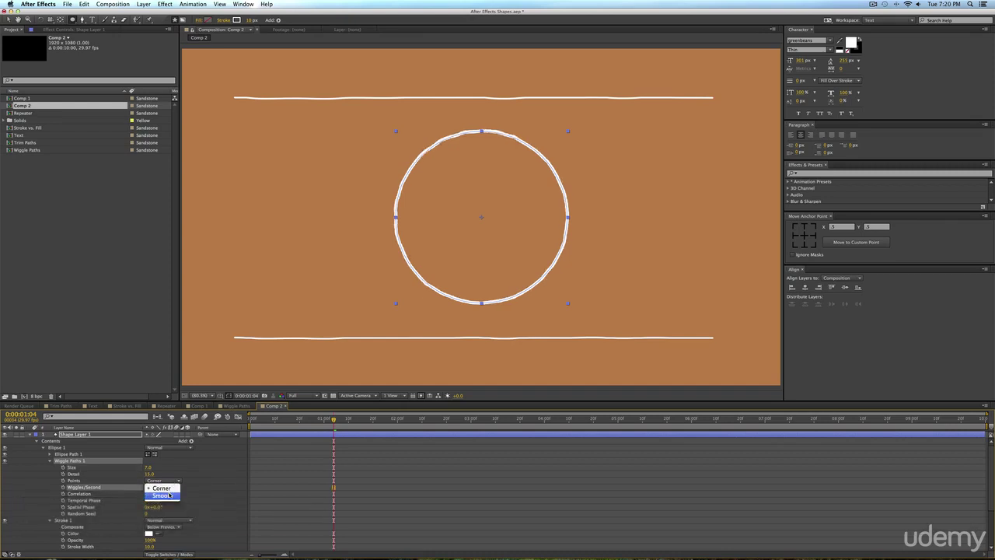
{"action": "left_click", "coordinate": [170, 496]}
{"action": "key", "text": "KP_0"}
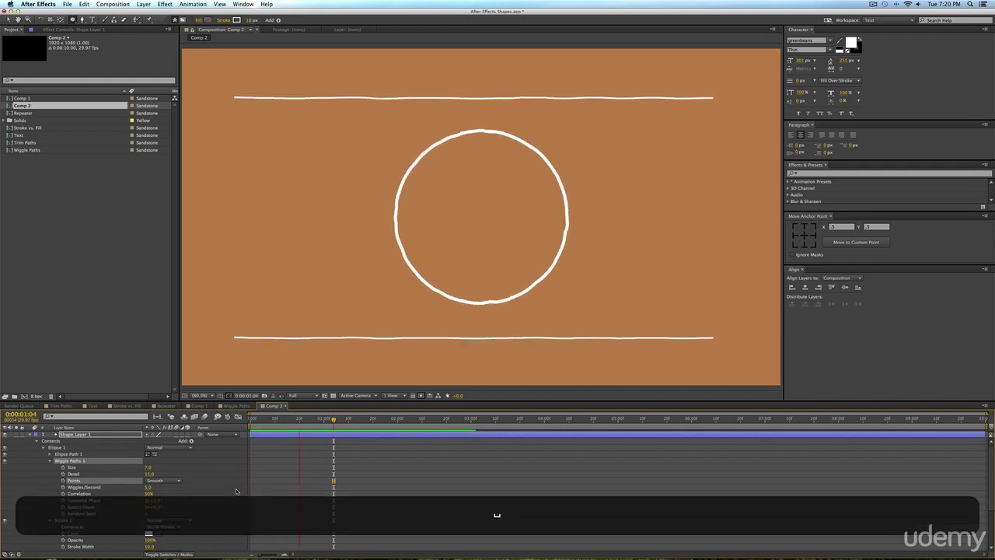
Add Trim Paths to the circle's Ellipse 1 group and reveal its properties.
{"action": "key", "text": "space"}
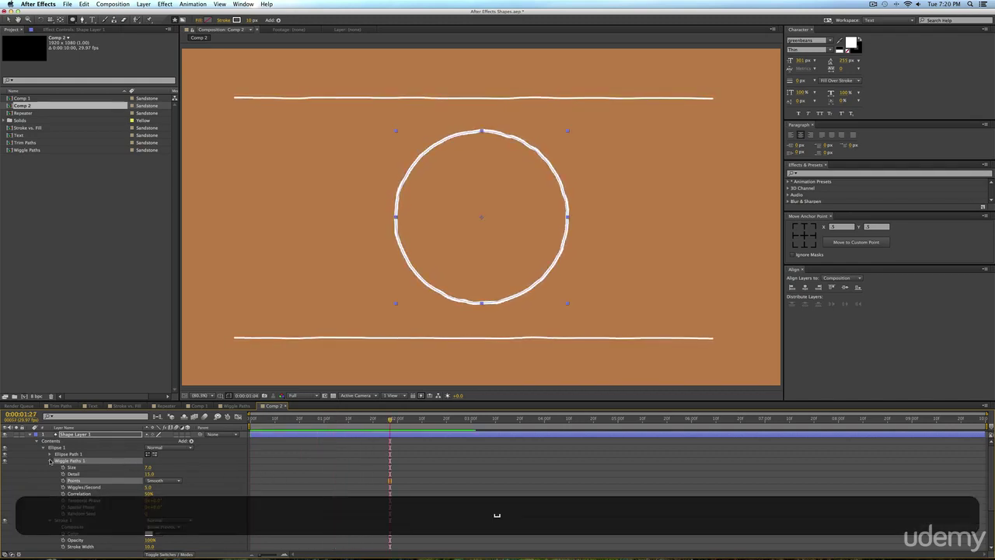
{"action": "left_click", "coordinate": [51, 461]}
{"action": "left_click", "coordinate": [49, 467]}
{"action": "left_click", "coordinate": [56, 448]}
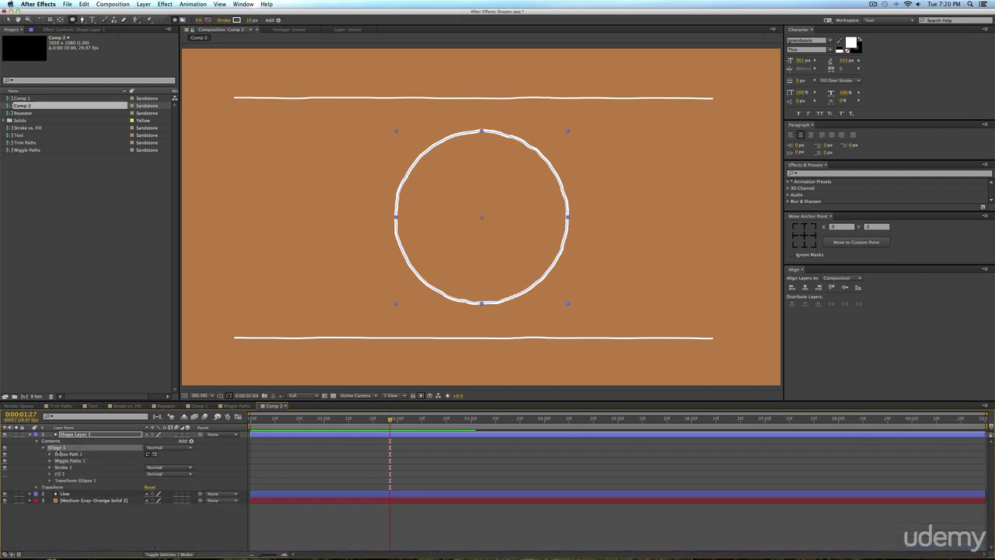
{"action": "left_click", "coordinate": [190, 442]}
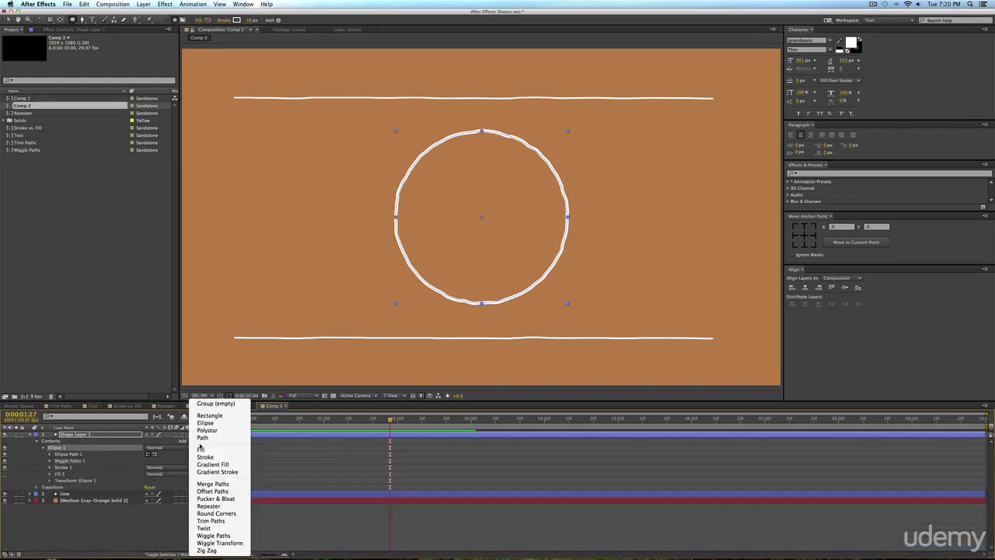
{"action": "left_click", "coordinate": [225, 522]}
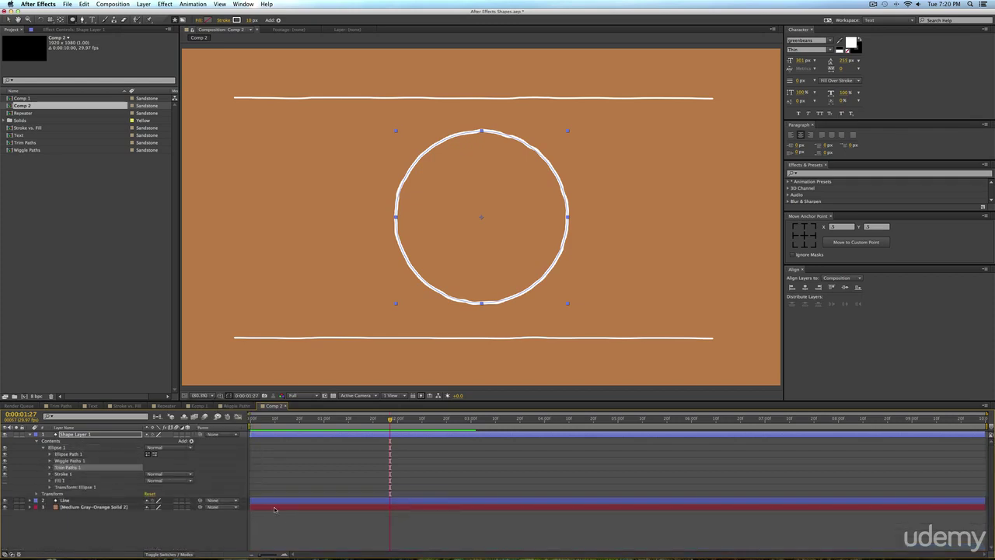
{"action": "left_click", "coordinate": [50, 468]}
Keyframe the circle's Trim Paths End from 0% at the first frame to 100% at 0:00:00:20.
{"action": "key", "text": "Home"}
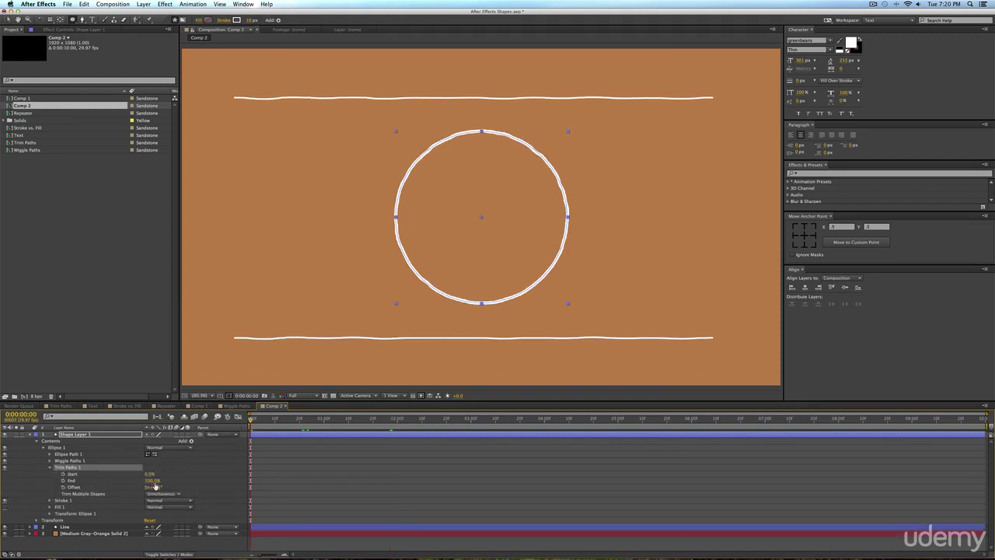
{"action": "type", "text": "0"}
{"action": "key", "text": "Return"}
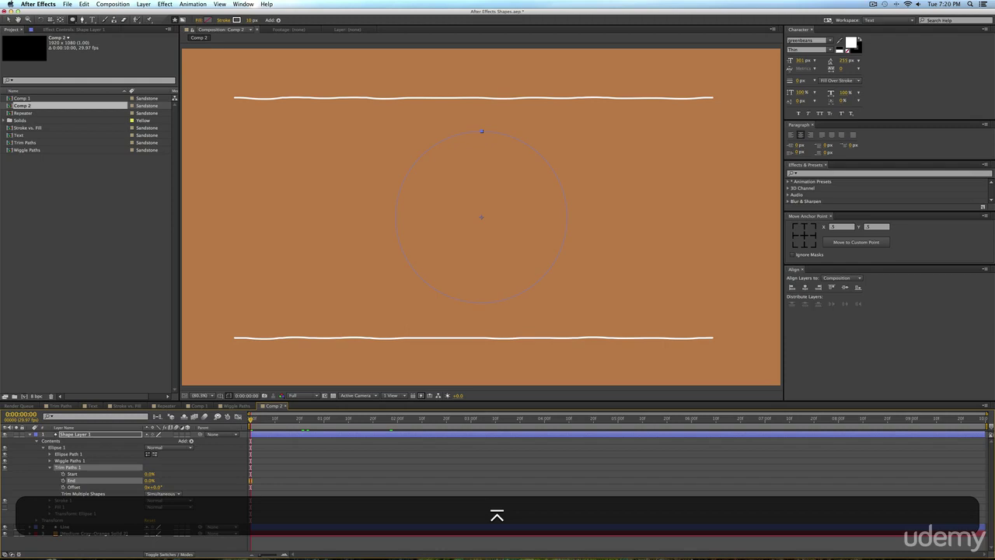
{"action": "left_click", "coordinate": [63, 481]}
{"action": "left_click_drag", "start_coordinate": [260, 424], "coordinate": [300, 425]}
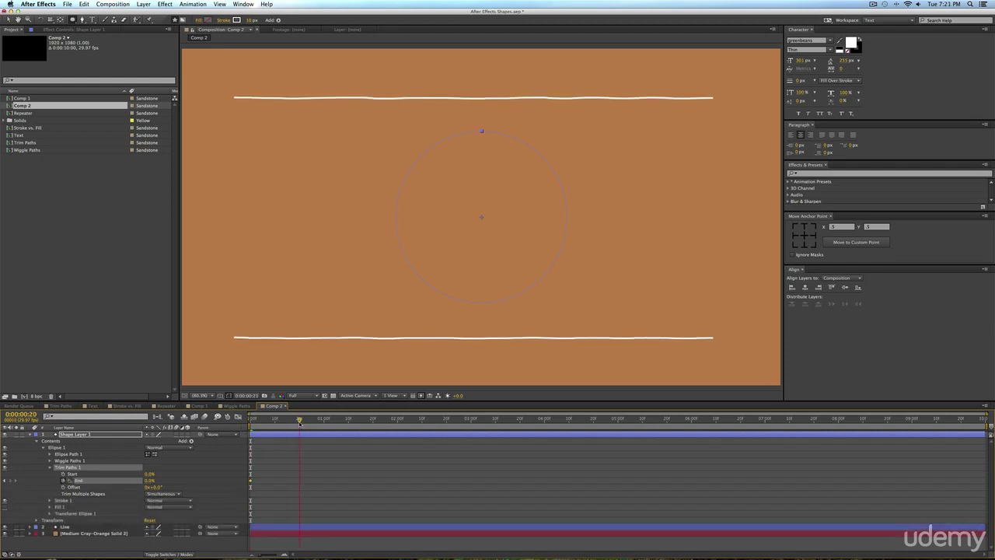
{"action": "left_click", "coordinate": [150, 481]}
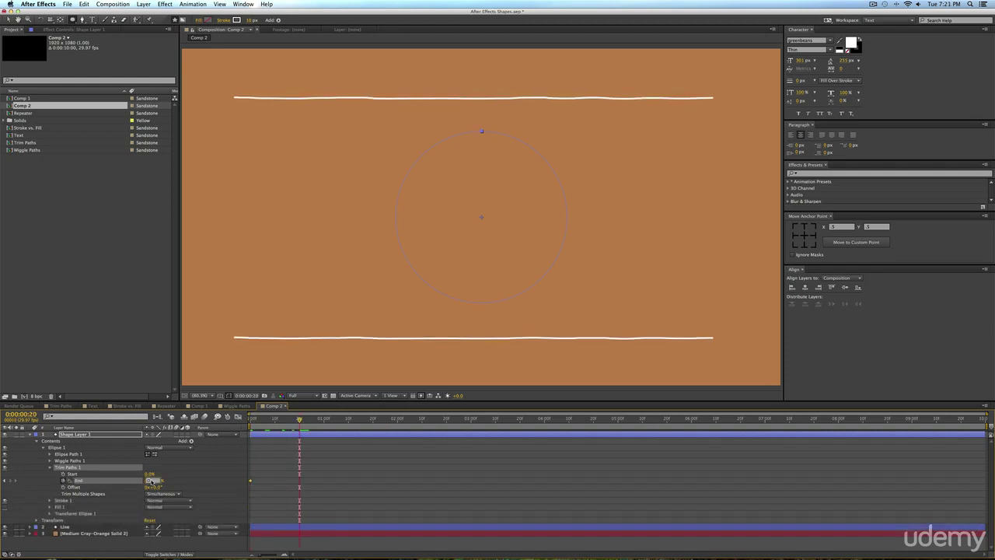
{"action": "type", "text": "100"}
{"action": "key", "text": "Return"}
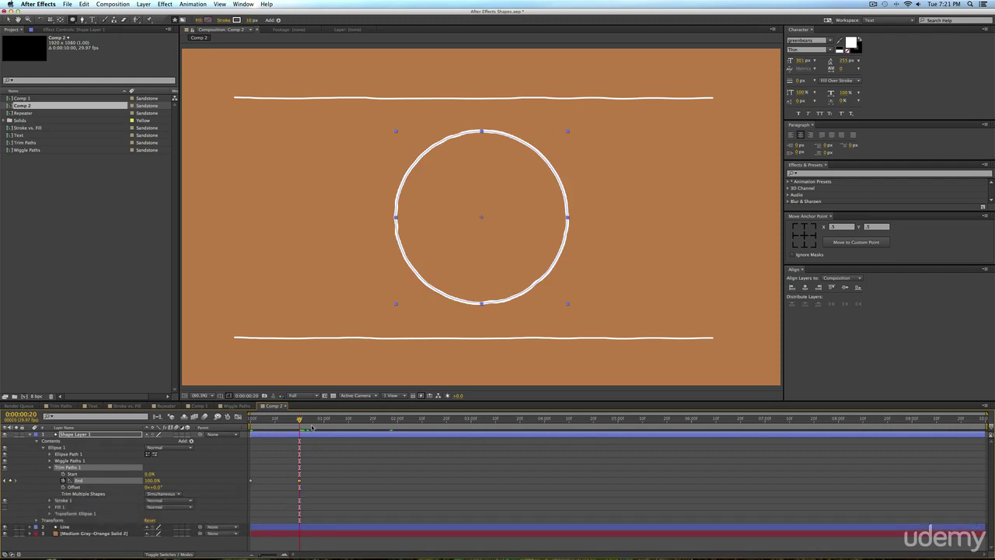
Keyframe the Trim Paths Start from 0% at 0:00:00:13 to 100% at 0:00:01:04, and preview the animation.
{"action": "mouse_move", "coordinate": [300, 423]}
{"action": "left_mouse_down"}
{"action": "mouse_move", "coordinate": [253, 423]}
{"action": "mouse_move", "coordinate": [301, 430]}
{"action": "mouse_move", "coordinate": [282, 426]}
{"action": "left_mouse_up"}
{"action": "left_click", "coordinate": [63, 473]}
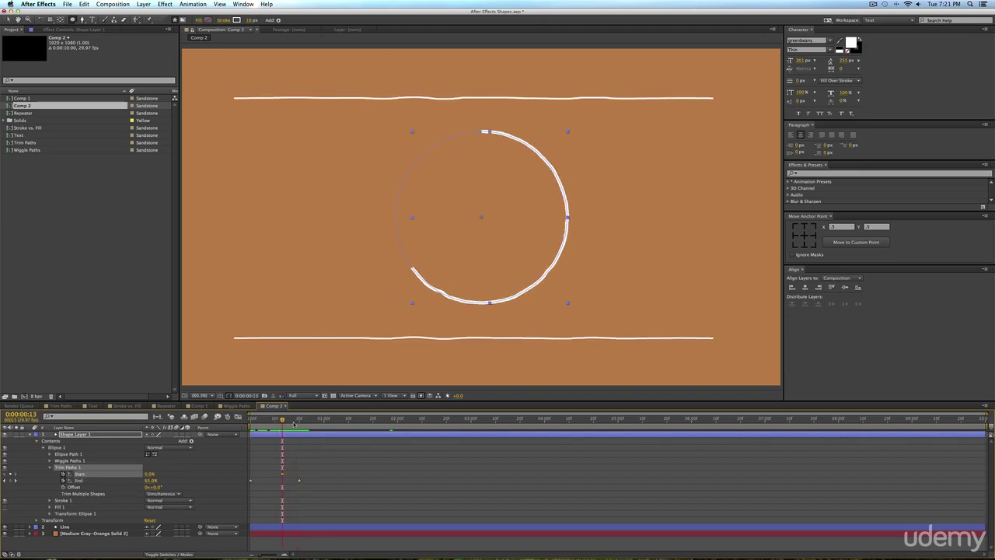
{"action": "left_click_drag", "start_coordinate": [283, 420], "coordinate": [334, 421]}
{"action": "left_click", "coordinate": [151, 474]}
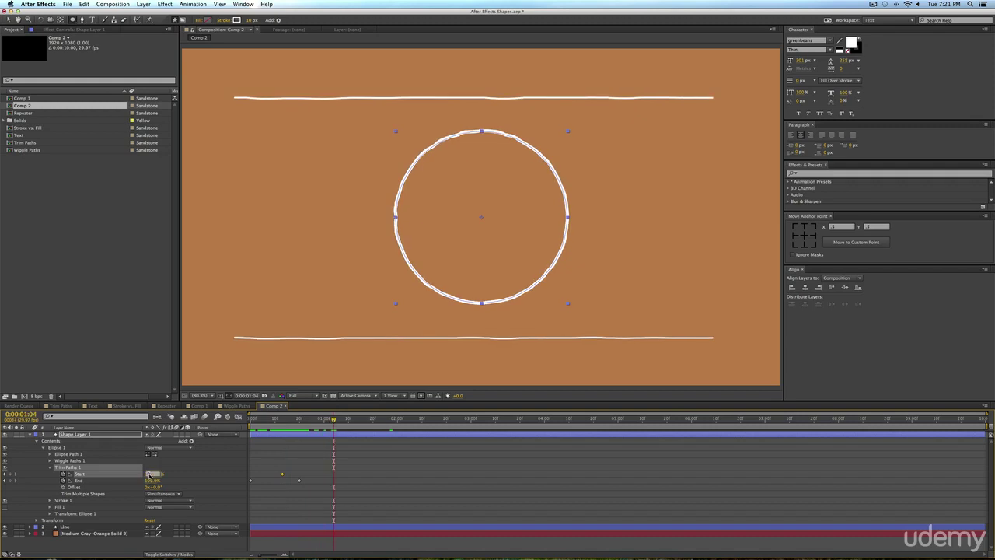
{"action": "type", "text": "100"}
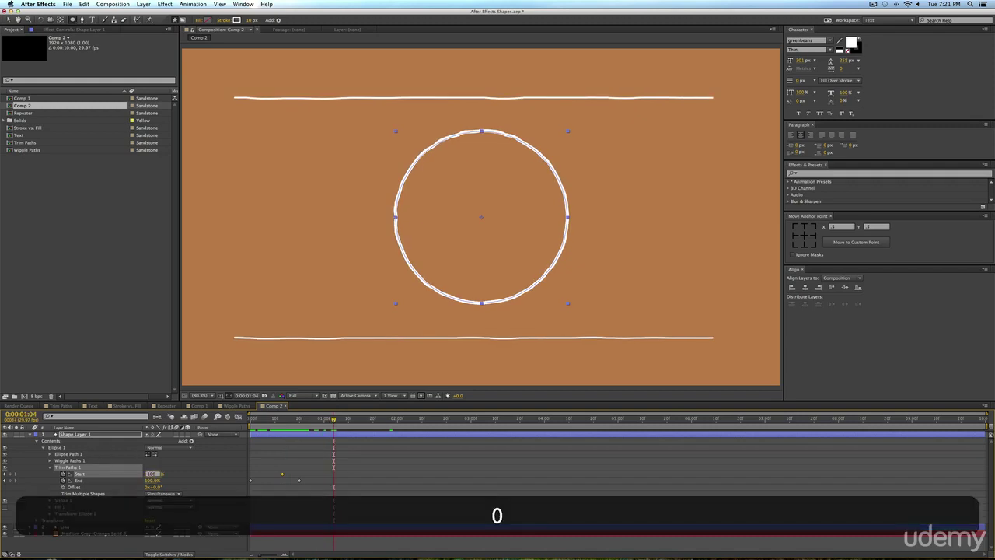
{"action": "key", "text": "KP_Enter"}
{"action": "key", "text": "KP_0"}
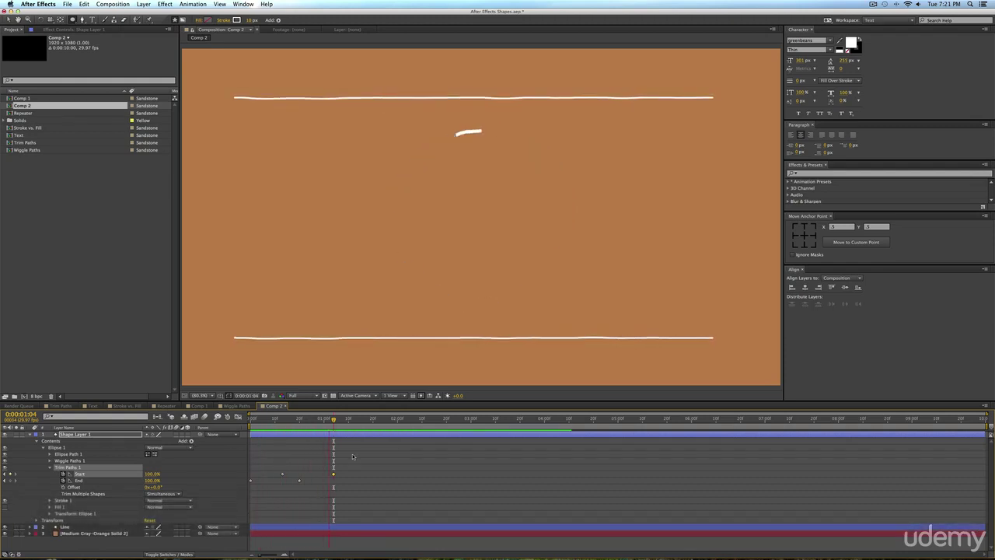
{"action": "key", "text": "space"}
Easy-ease the Trim Paths Start and End keyframes, reshape their speed curves into steep peaks of about 600 %/sec, and preview the animation.
{"action": "left_click_drag", "start_coordinate": [394, 457], "coordinate": [244, 491]}
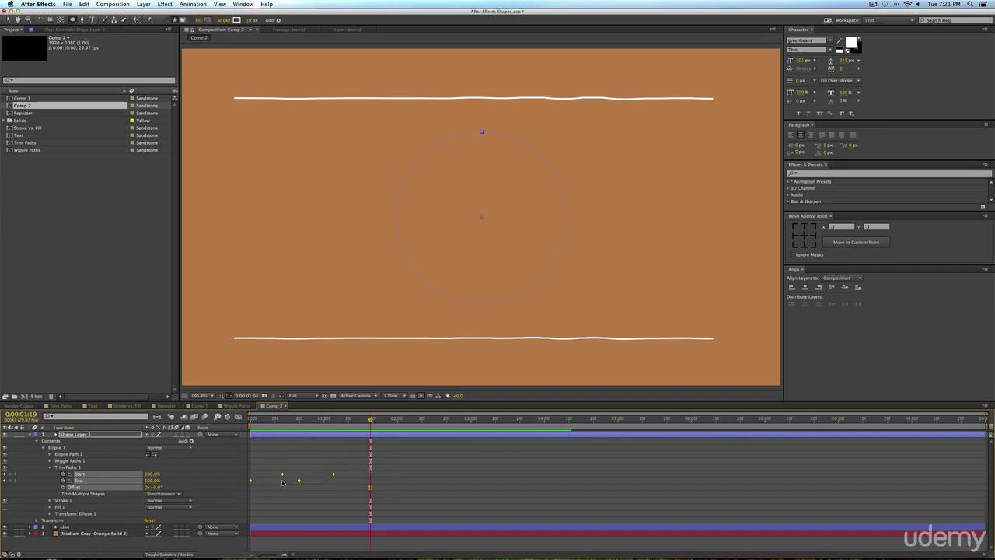
{"action": "key", "text": "F9"}
{"action": "left_click", "coordinate": [240, 418]}
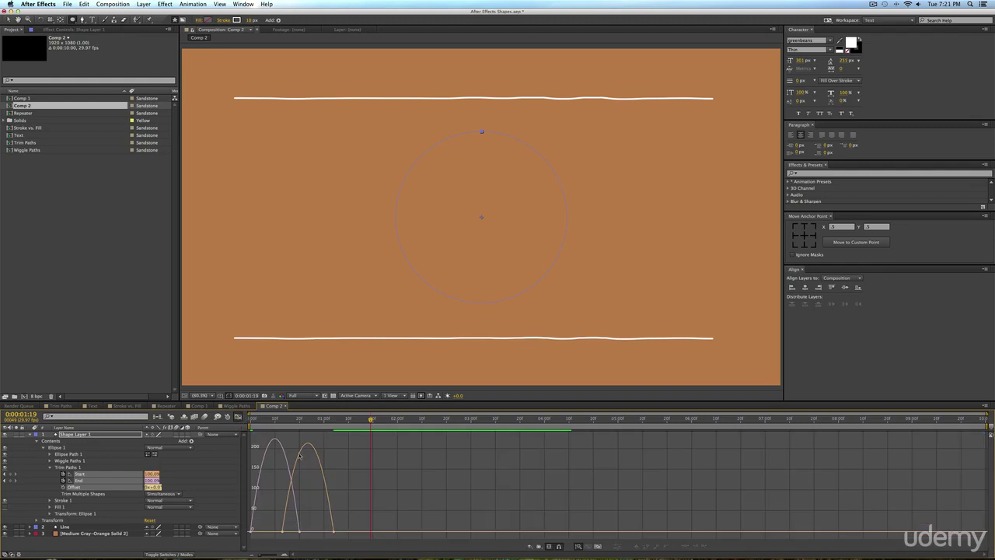
{"action": "left_click", "coordinate": [253, 531]}
{"action": "left_click_drag", "start_coordinate": [256, 531], "coordinate": [304, 535]}
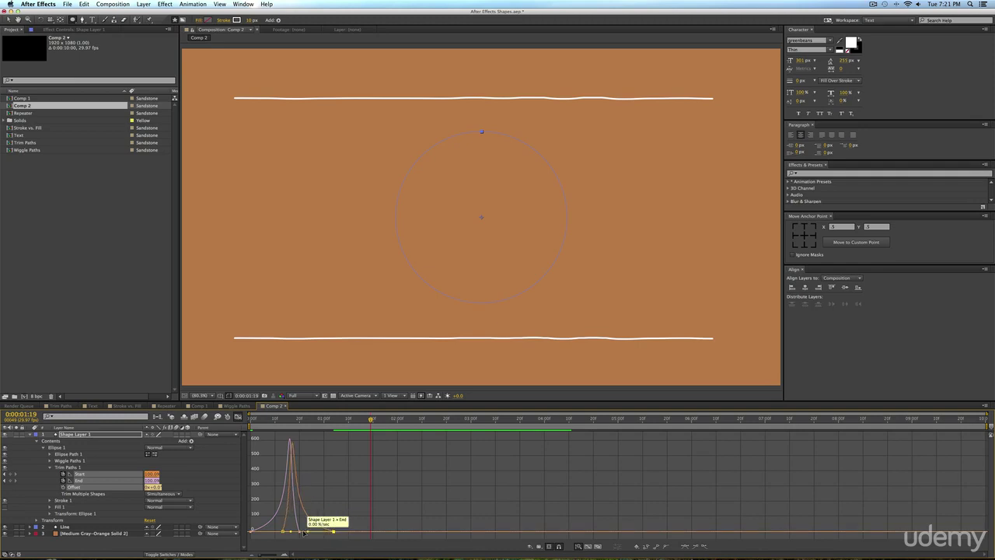
{"action": "key", "text": "0"}
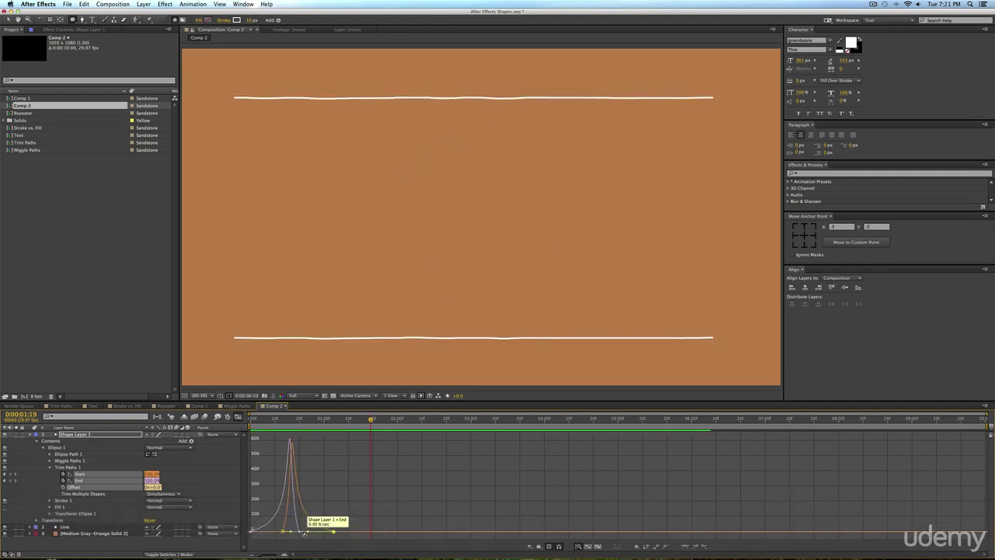
{"action": "key", "text": "space"}
{"action": "key", "text": "space"}
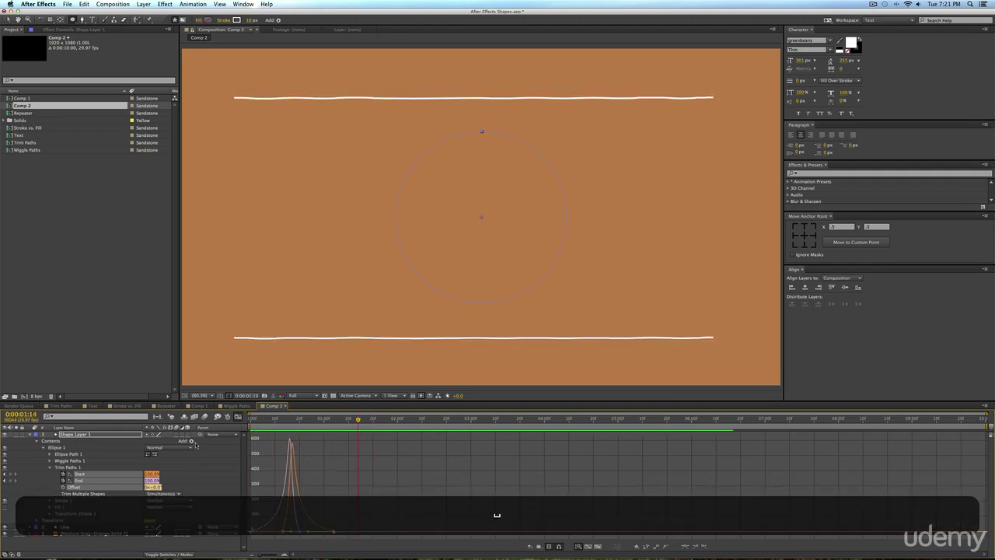
{"action": "left_click", "coordinate": [238, 417]}
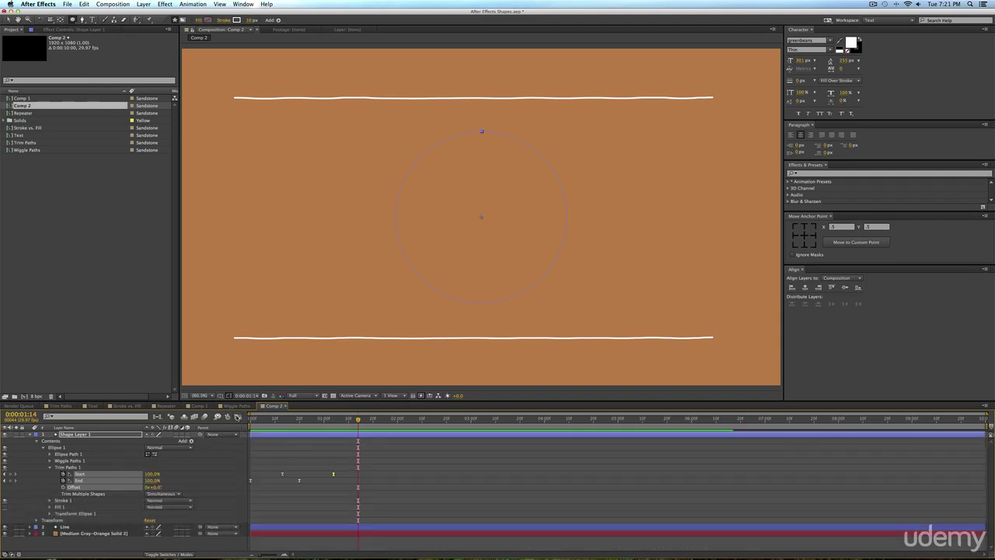
Set the circle stroke's Line Cap to Round Cap and preview the animation.
{"action": "left_click", "coordinate": [50, 468]}
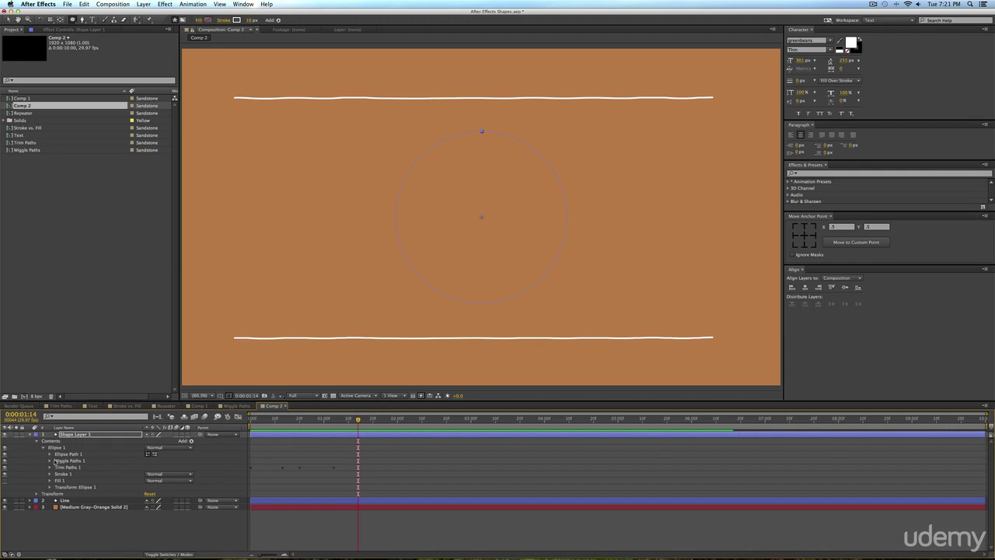
{"action": "left_click", "coordinate": [49, 473]}
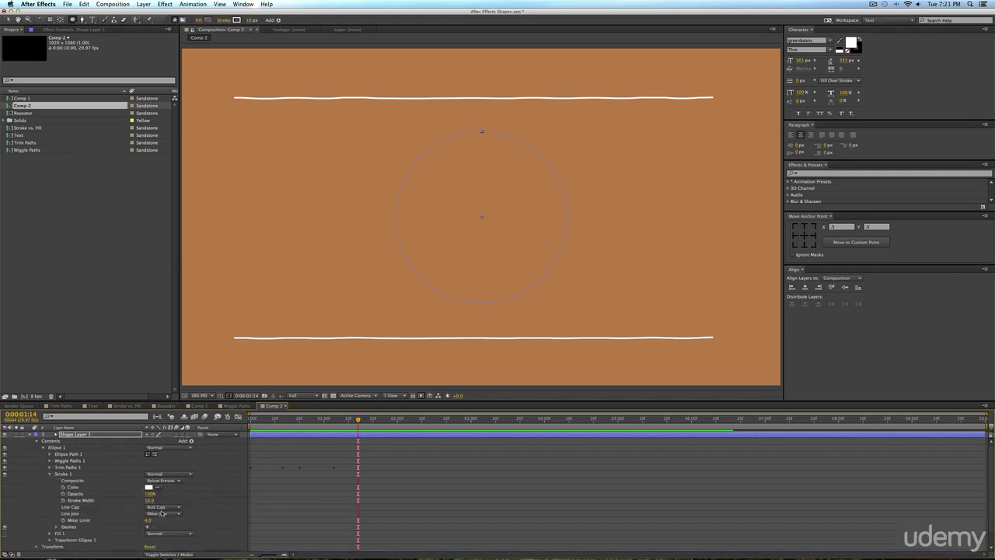
{"action": "left_click", "coordinate": [162, 513]}
{"action": "left_click", "coordinate": [163, 516]}
{"action": "left_click", "coordinate": [162, 507]}
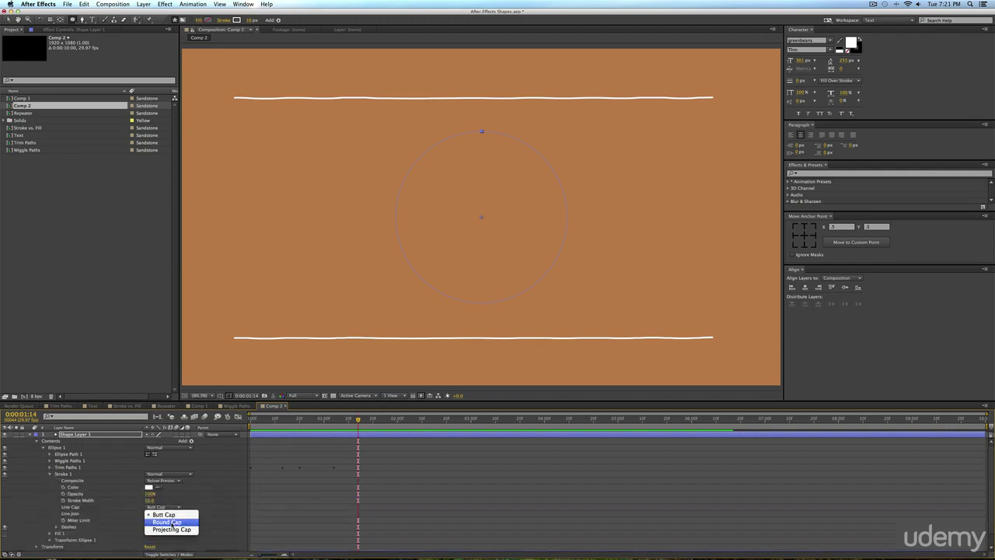
{"action": "left_click", "coordinate": [168, 521]}
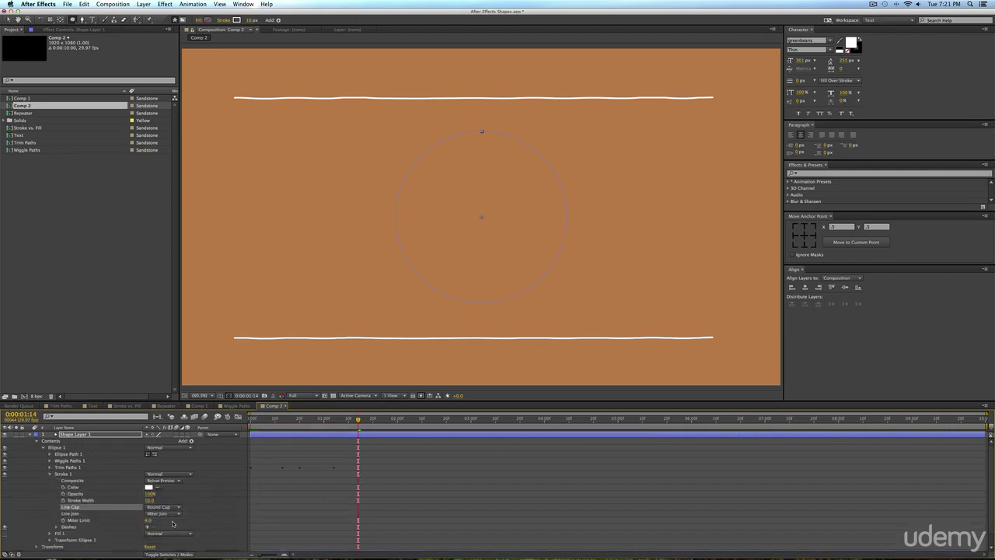
{"action": "left_click", "coordinate": [44, 448]}
{"action": "key", "text": "KP_0"}
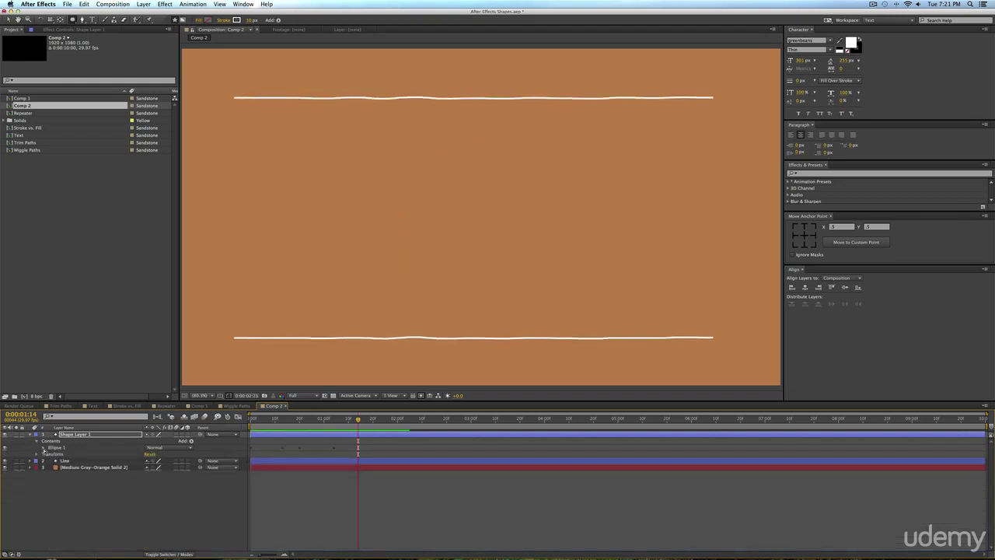
{"action": "key", "text": "space"}
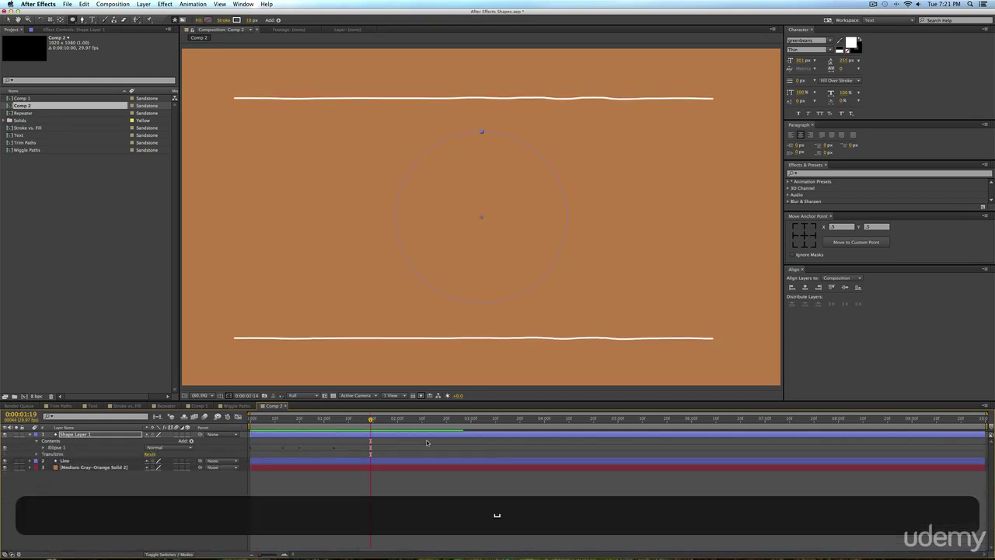
Try to repeat the circle's drawing animation by pasting copies of its Trim Paths Start and End keyframes at about 0:00:01:01.
{"action": "left_click", "coordinate": [43, 448]}
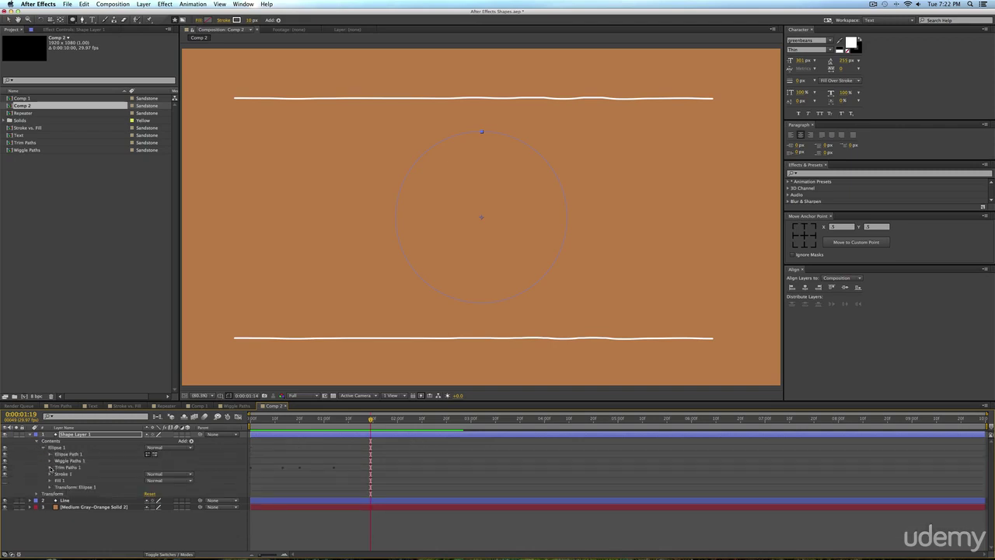
{"action": "left_click", "coordinate": [50, 468]}
{"action": "left_click_drag", "start_coordinate": [235, 469], "coordinate": [364, 487]}
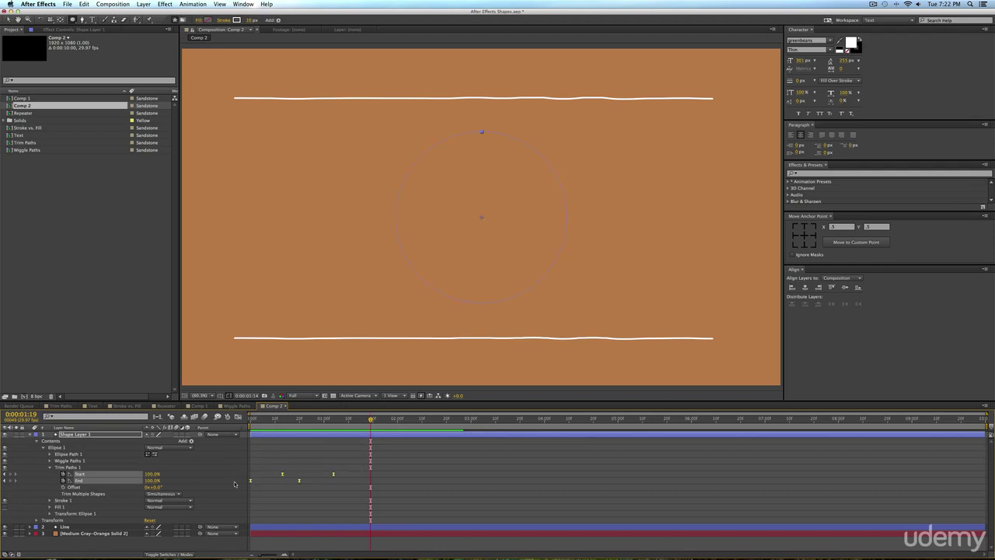
{"action": "key", "text": "super+c"}
{"action": "mouse_move", "coordinate": [336, 423]}
{"action": "left_mouse_down"}
{"action": "mouse_move", "coordinate": [316, 423]}
{"action": "mouse_move", "coordinate": [378, 423]}
{"action": "left_mouse_up"}
{"action": "key", "text": "super+v"}
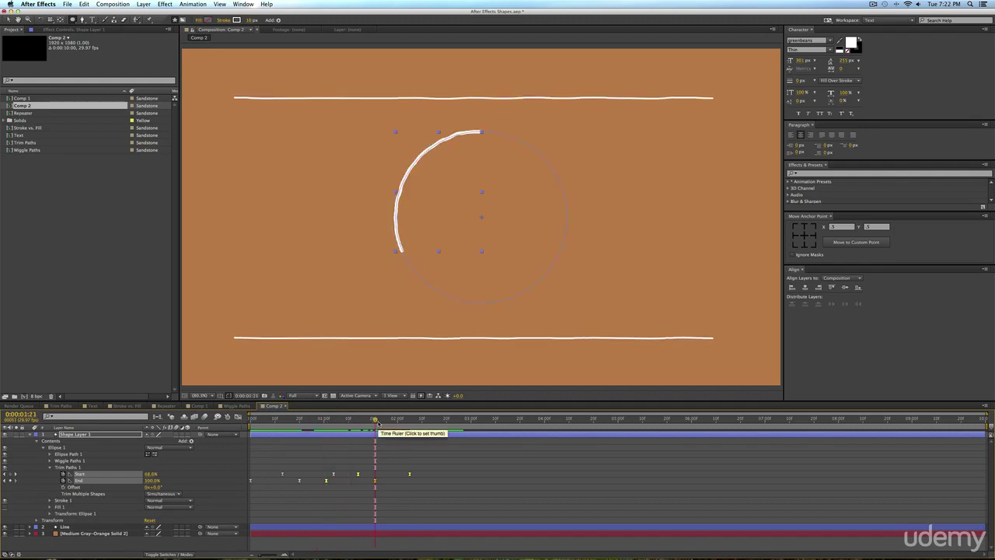
{"action": "left_click", "coordinate": [354, 421]}
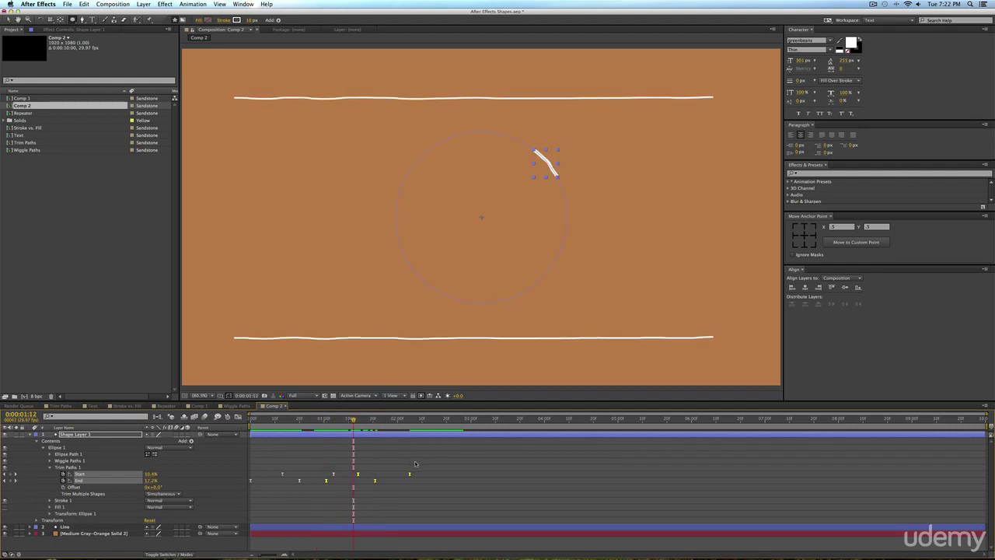
{"action": "key", "text": "BackSpace"}
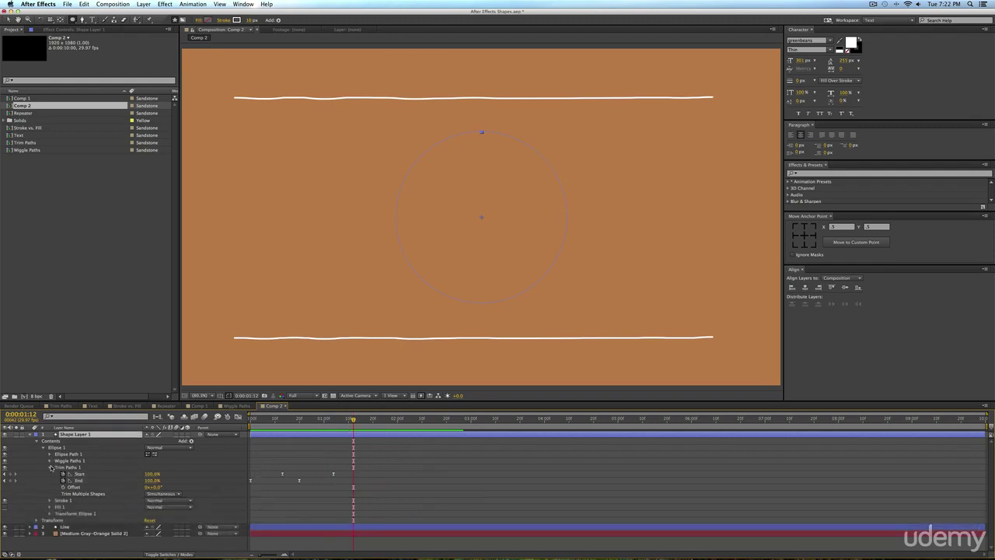
Duplicate the Ellipse 1 group three times within the circle's shape layer.
{"action": "left_click", "coordinate": [50, 467]}
{"action": "left_click", "coordinate": [44, 448]}
{"action": "left_click", "coordinate": [52, 448]}
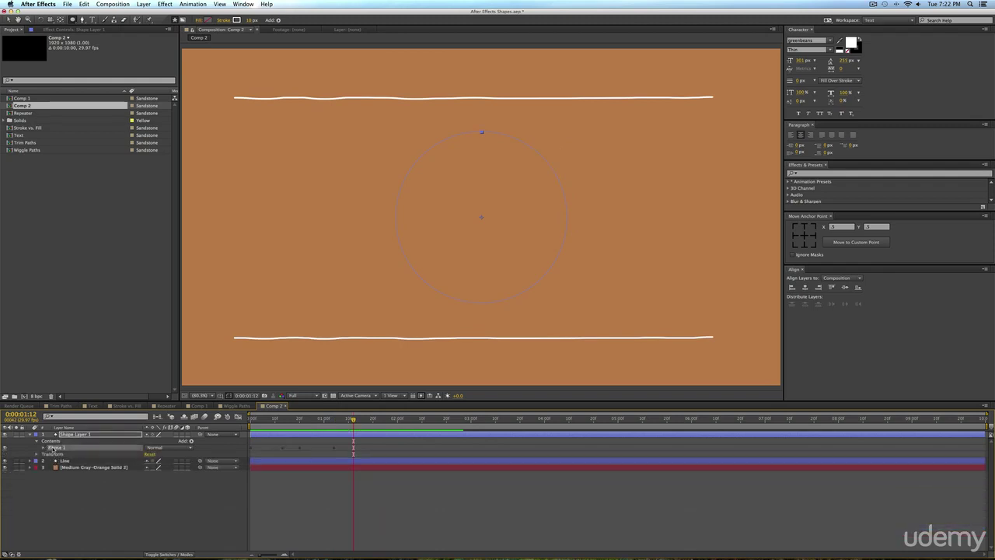
{"action": "key", "text": "super+d"}
{"action": "key", "text": "super+d"}
{"action": "key", "text": "super+d"}
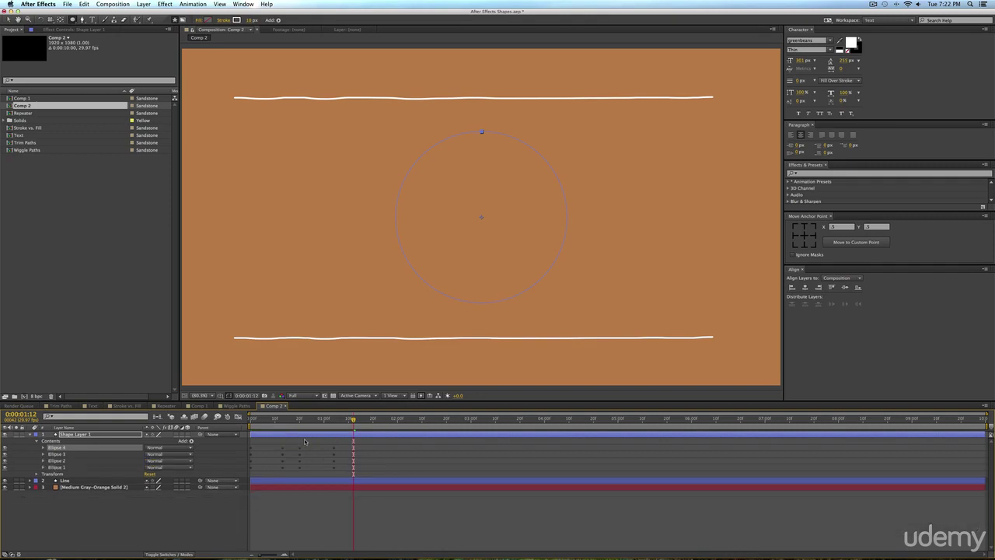
Reveal the circle layer's keyframes and shift those of the three duplicate ellipses to start at about 0:00:01:02.
{"action": "key", "text": "u"}
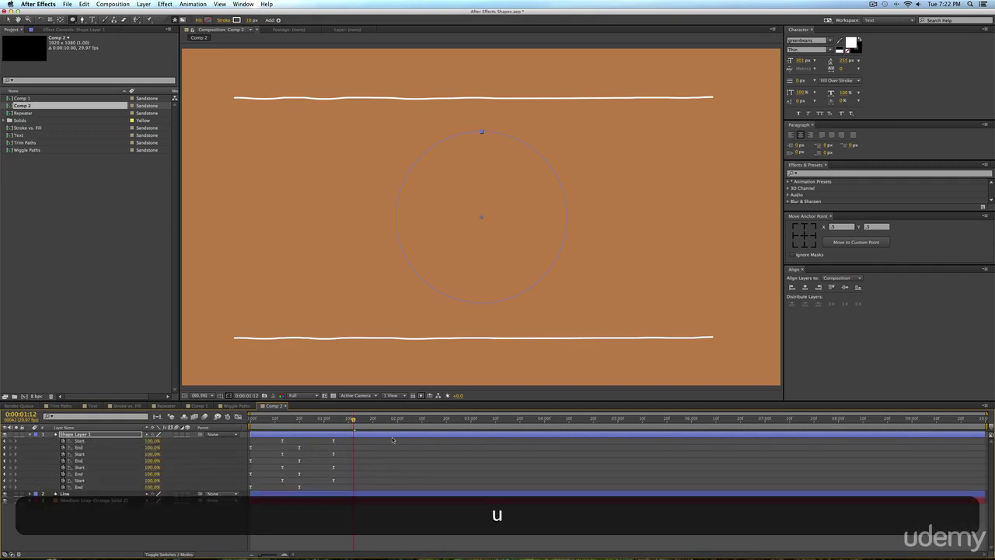
{"action": "left_click_drag", "start_coordinate": [351, 441], "coordinate": [246, 477]}
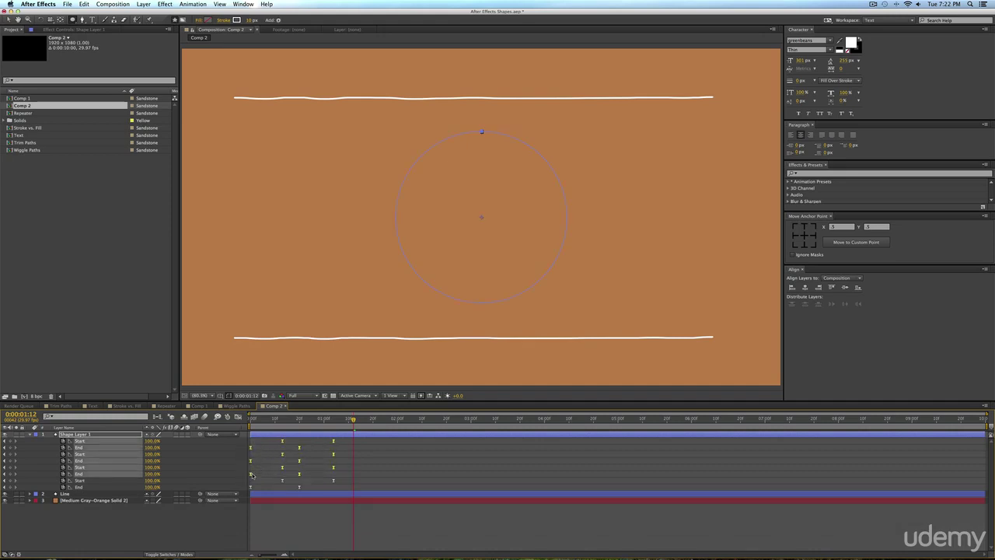
{"action": "left_click_drag", "start_coordinate": [271, 475], "coordinate": [329, 475]}
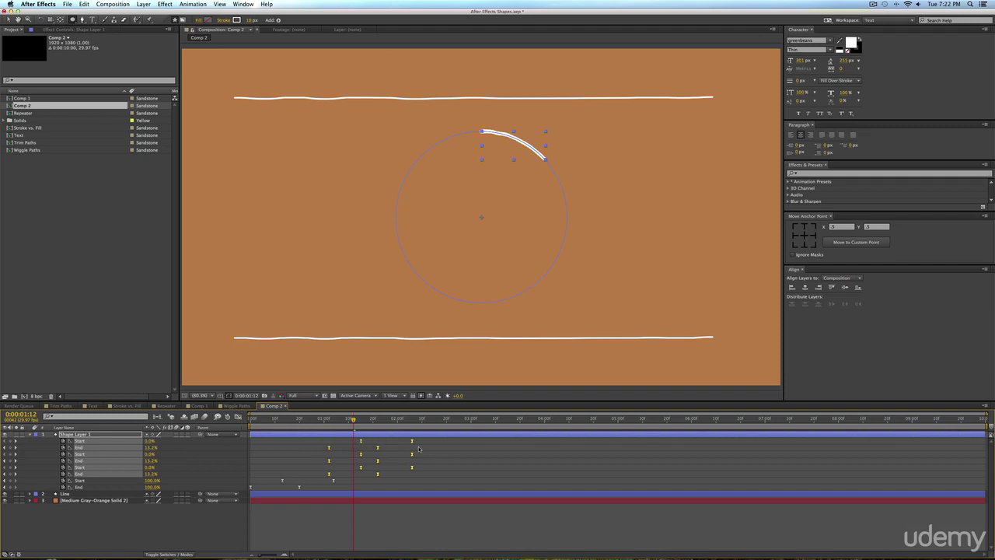
Shift the third ellipse's keyframes to start at about 0:00:02:04 and the fourth's at about 0:00:03:06, and preview the animation.
{"action": "left_click_drag", "start_coordinate": [433, 440], "coordinate": [407, 462]}
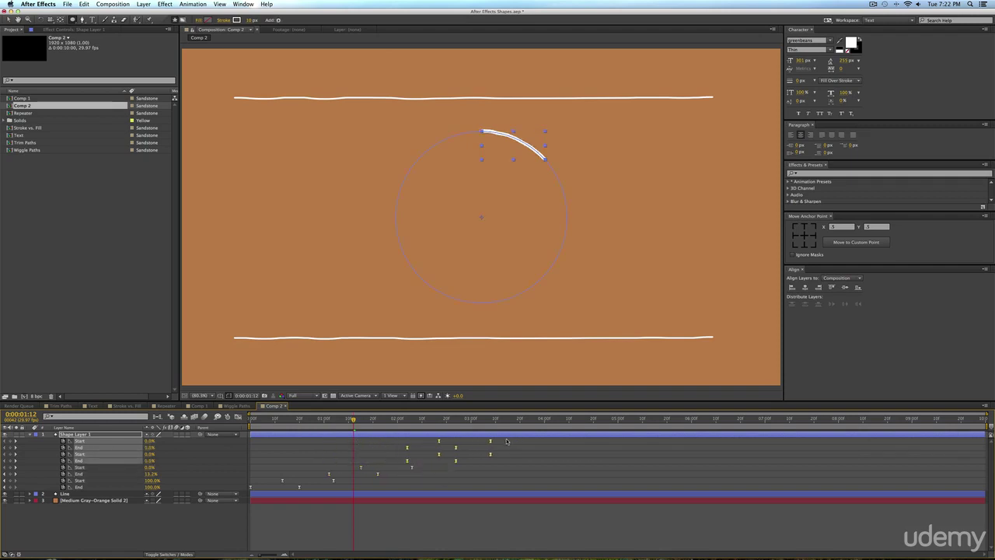
{"action": "left_click_drag", "start_coordinate": [507, 441], "coordinate": [408, 450]}
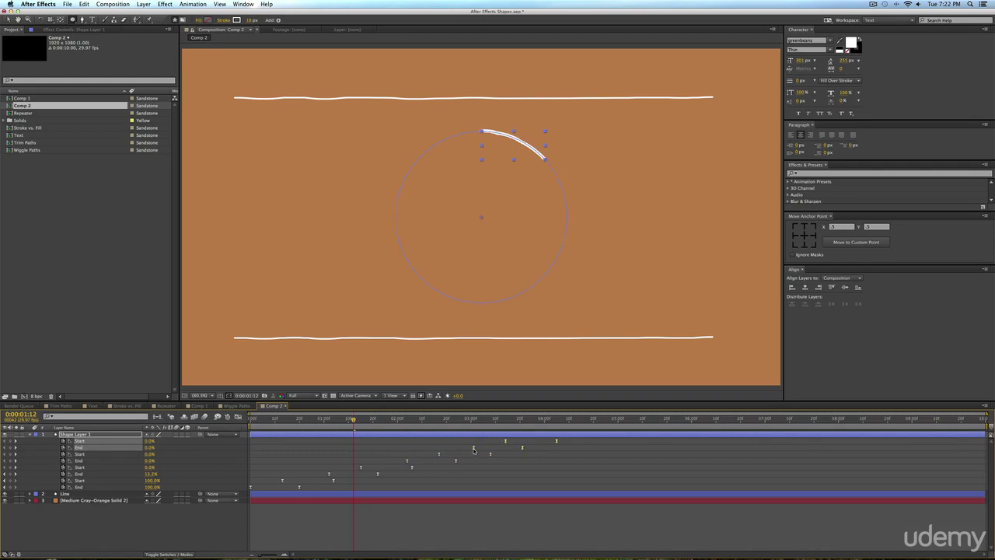
{"action": "left_click_drag", "start_coordinate": [473, 449], "coordinate": [486, 448]}
{"action": "left_click_drag", "start_coordinate": [329, 422], "coordinate": [454, 426]}
{"action": "key", "text": "0"}
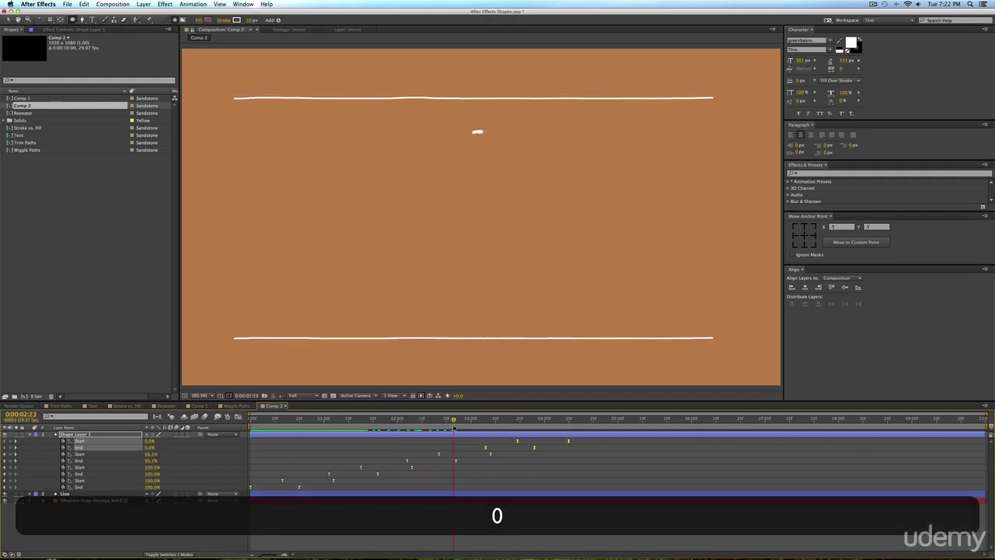
{"action": "key", "text": "space"}
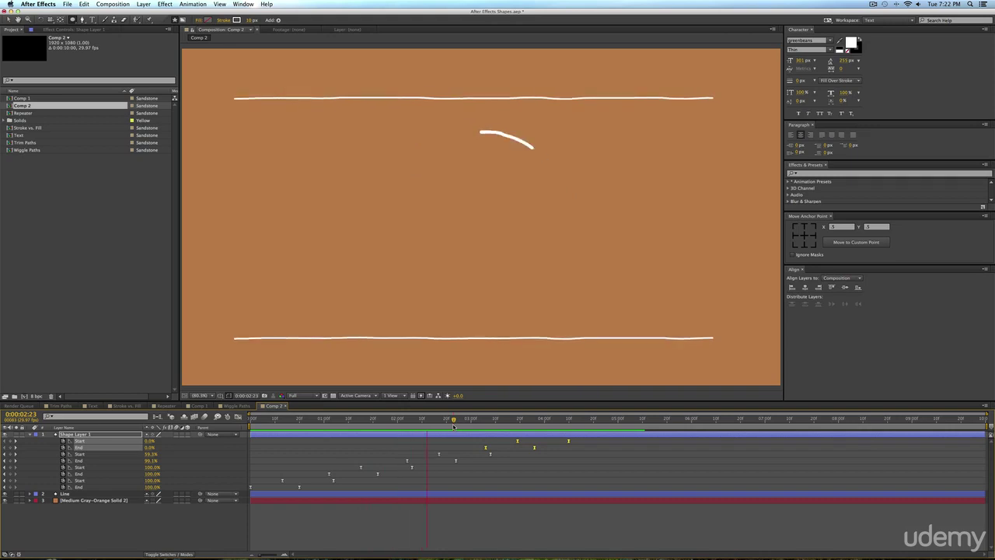
{"action": "key", "text": "space"}
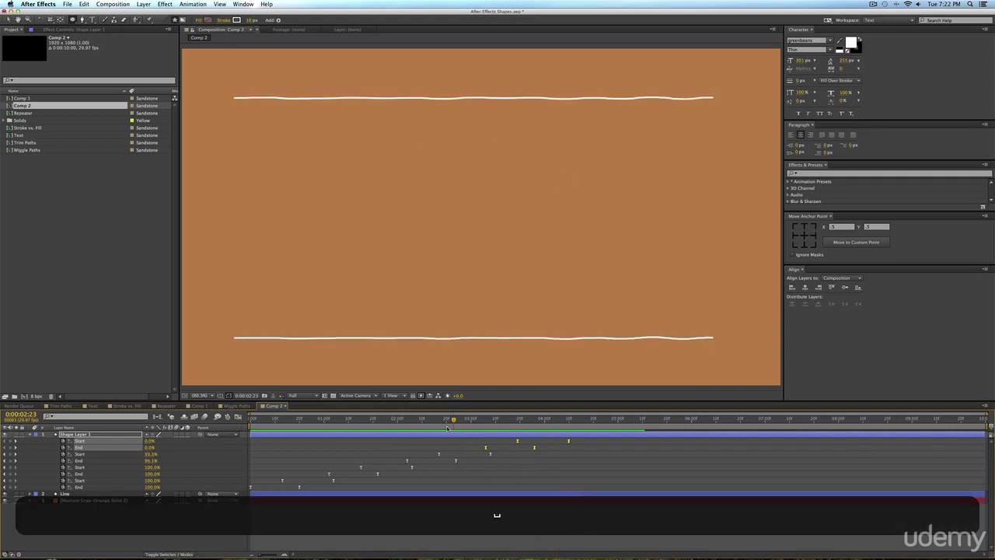
Collapse the four ellipse groups within the circle's shape layer so only their group rows are listed.
{"action": "left_click", "coordinate": [30, 434]}
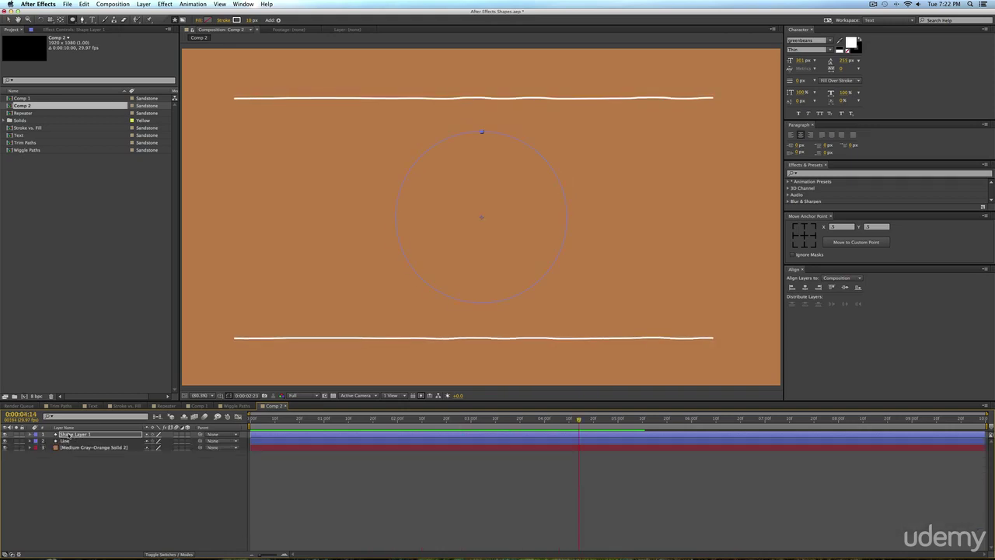
{"action": "key", "text": "Return"}
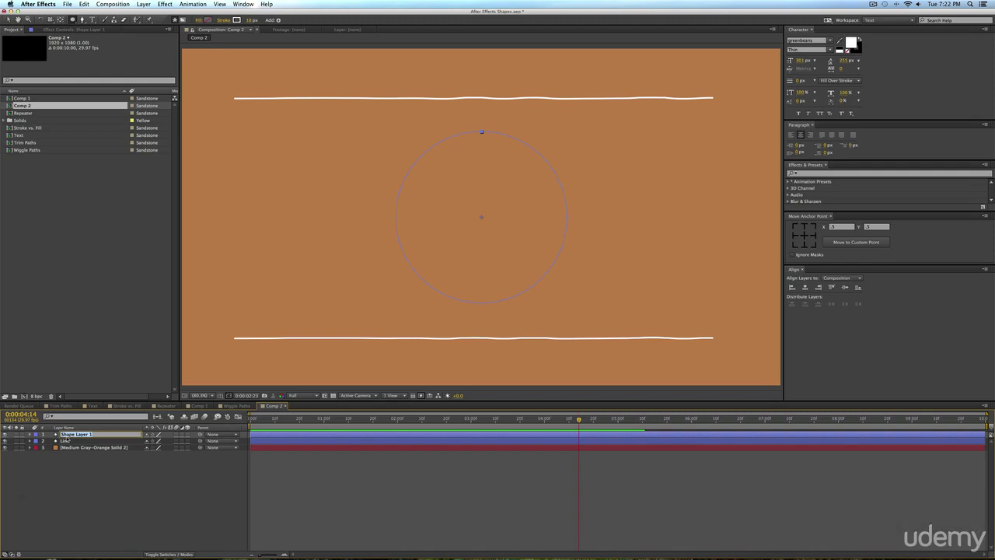
{"action": "left_click", "coordinate": [33, 426]}
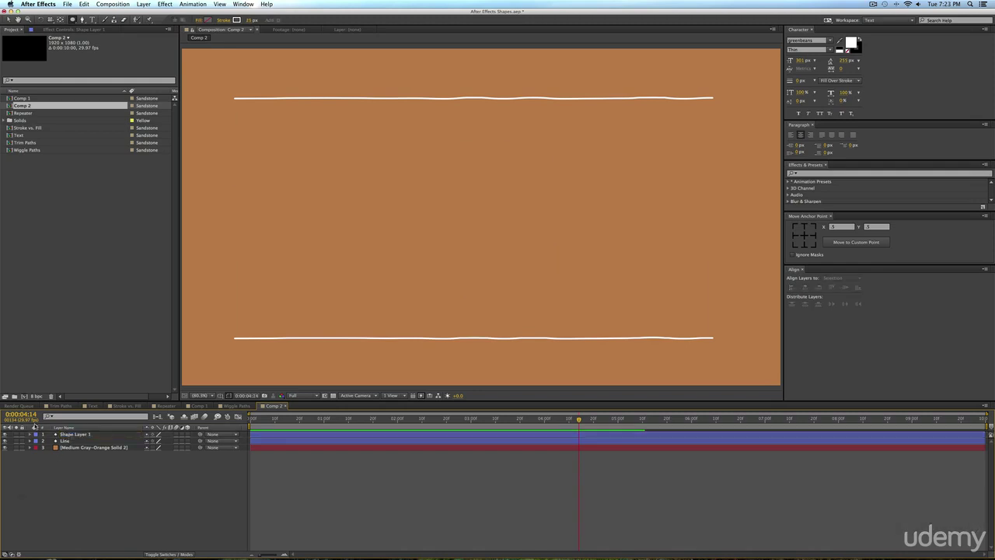
{"action": "key", "text": "ctrl+grave"}
{"action": "left_click", "coordinate": [44, 448]}
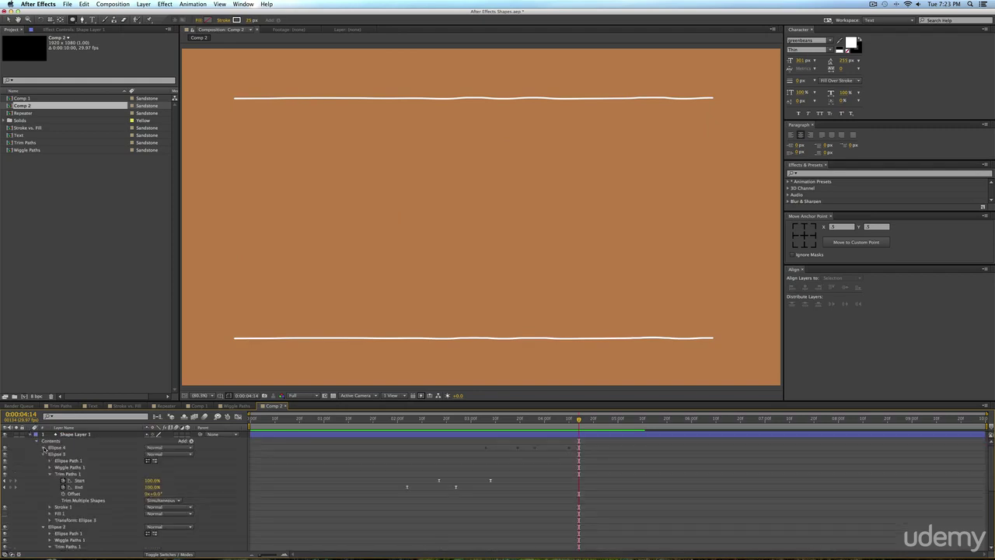
{"action": "left_click", "coordinate": [44, 454]}
{"action": "left_click", "coordinate": [43, 461]}
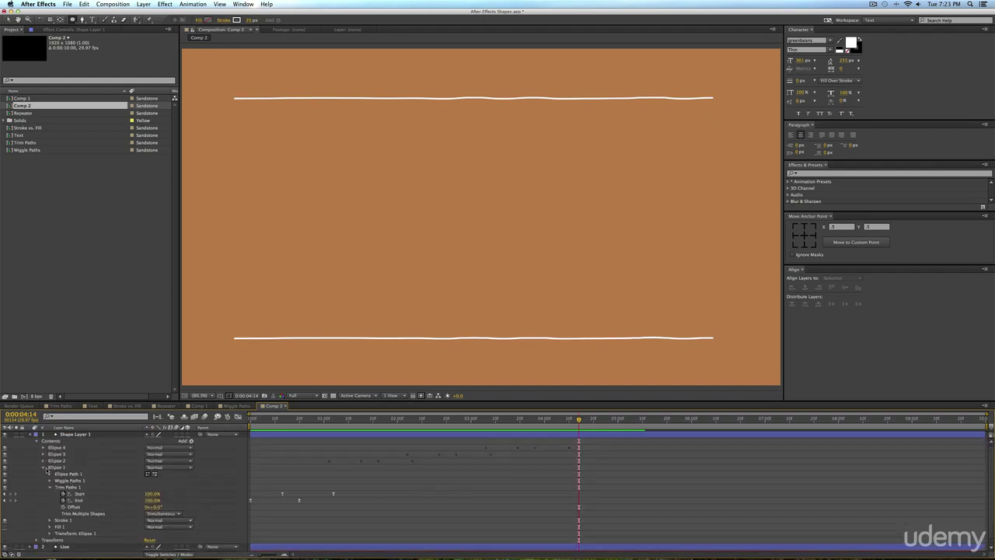
{"action": "left_click", "coordinate": [44, 468]}
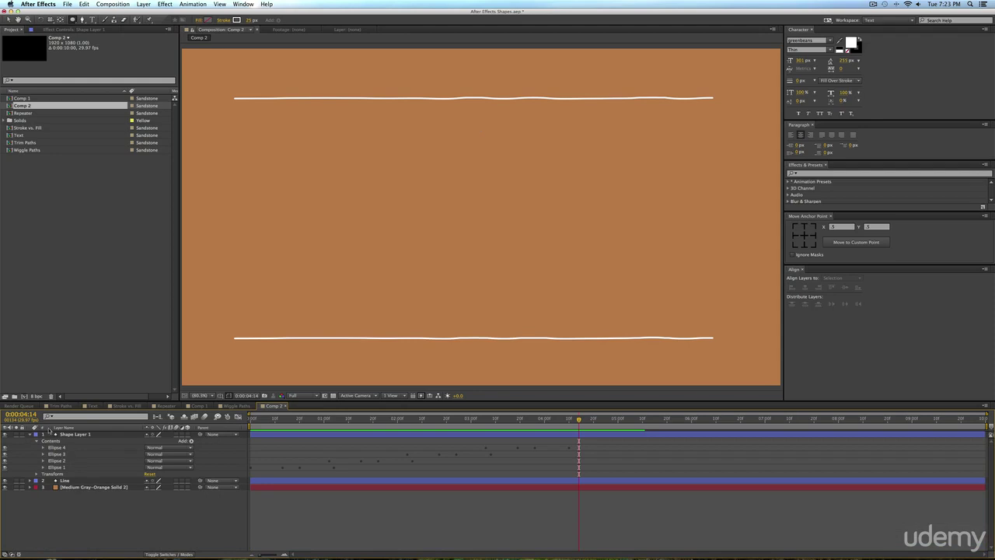
Rename the circle's shape layer as Circle and deselect it.
{"action": "left_click", "coordinate": [75, 433]}
{"action": "key", "text": "Return"}
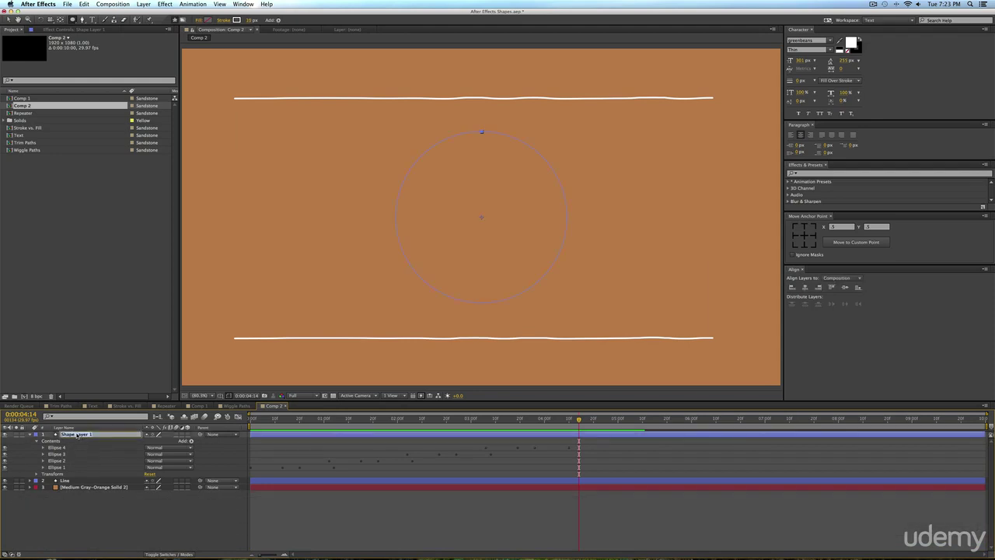
{"action": "type", "text": "Circle"}
{"action": "key", "text": "Return"}
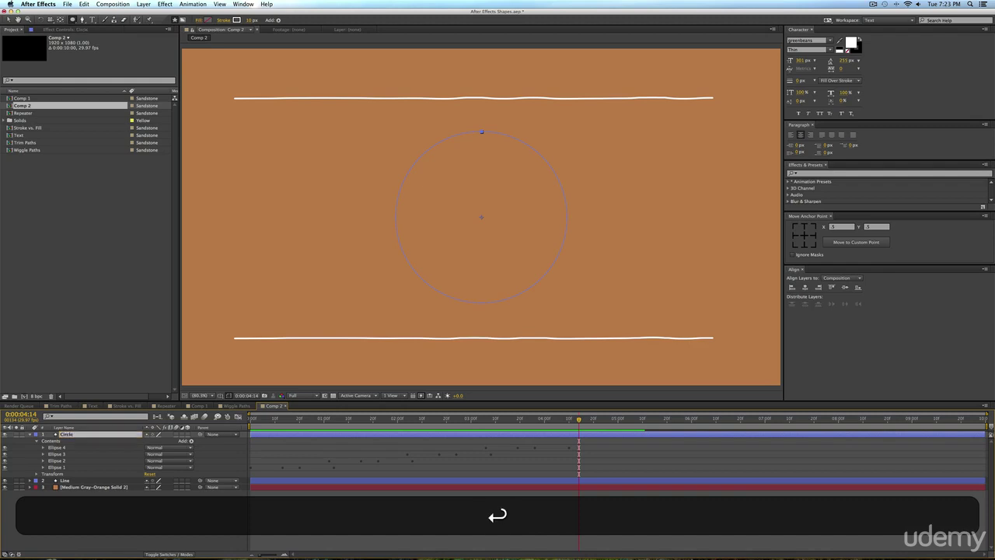
{"action": "left_click", "coordinate": [271, 458]}
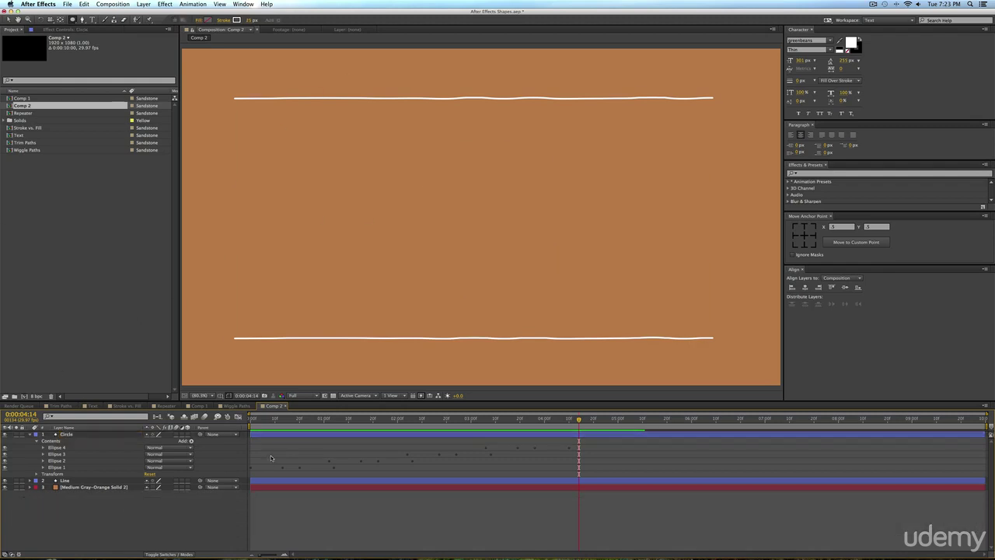
Preview the repeating circle animation and compare it with the Wiggle Paths.mov reference in QuickTime Player.
{"action": "key", "text": "0"}
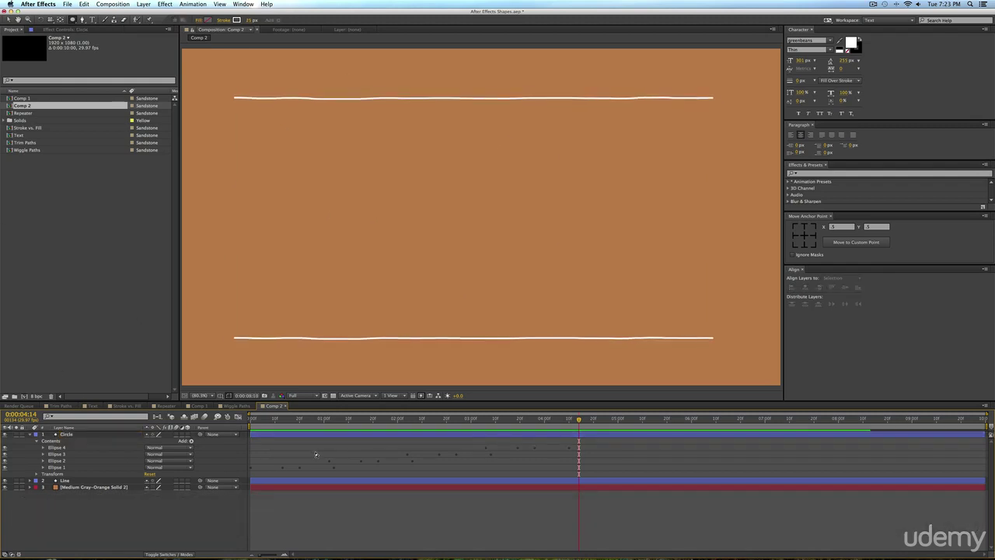
{"action": "key", "text": "space"}
{"action": "key", "text": "space"}
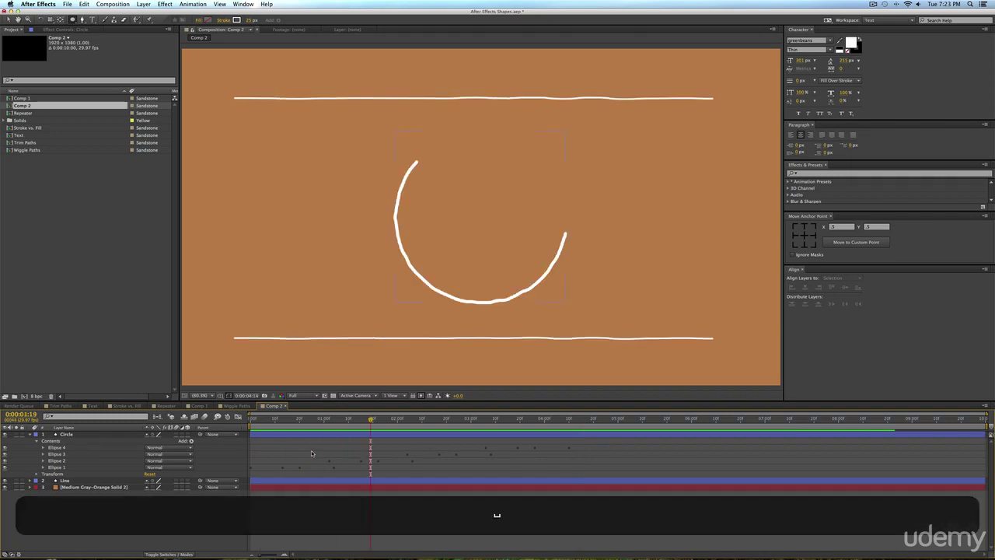
{"action": "key", "text": "space"}
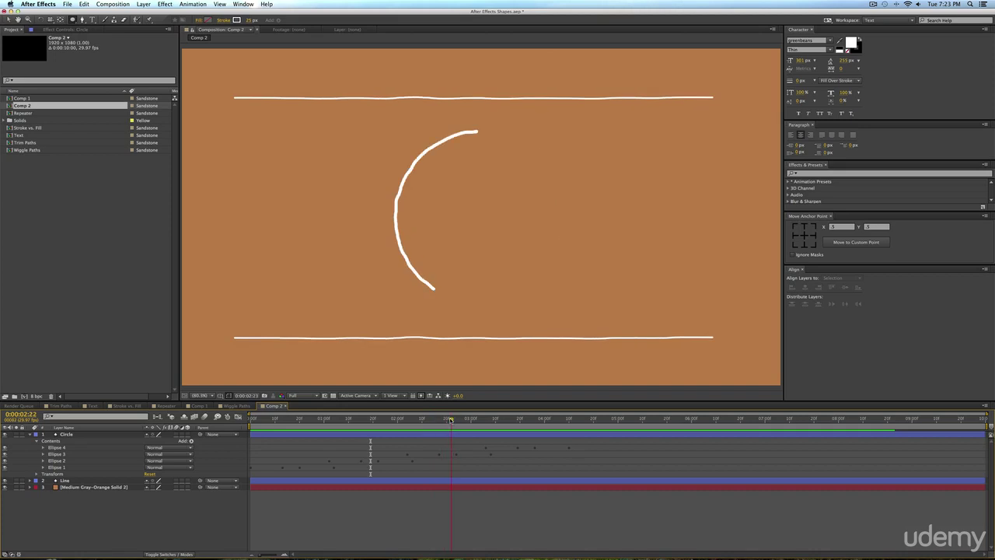
{"action": "key", "text": "super+Tab"}
{"action": "key", "text": "space"}
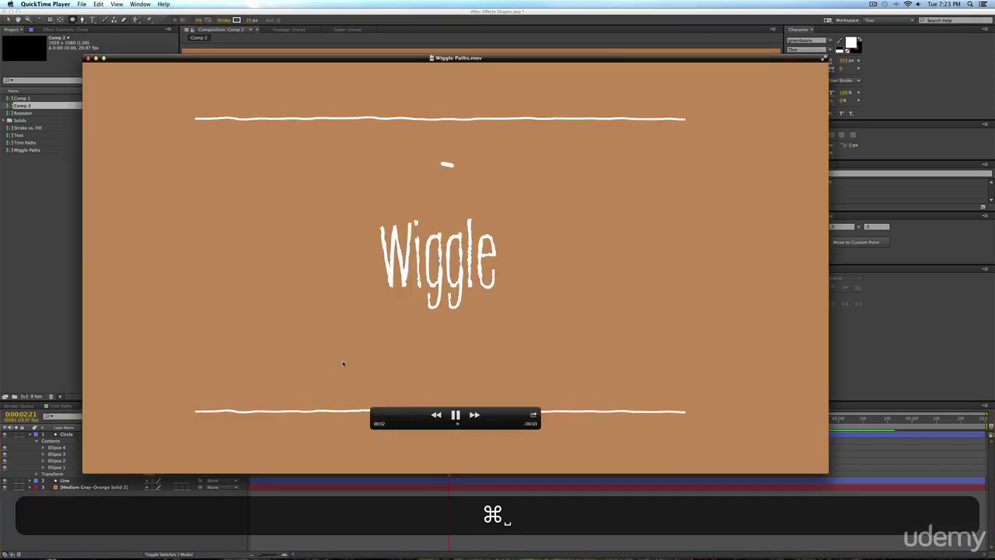
{"action": "key", "text": "space"}
{"action": "key", "text": "super+Tab"}
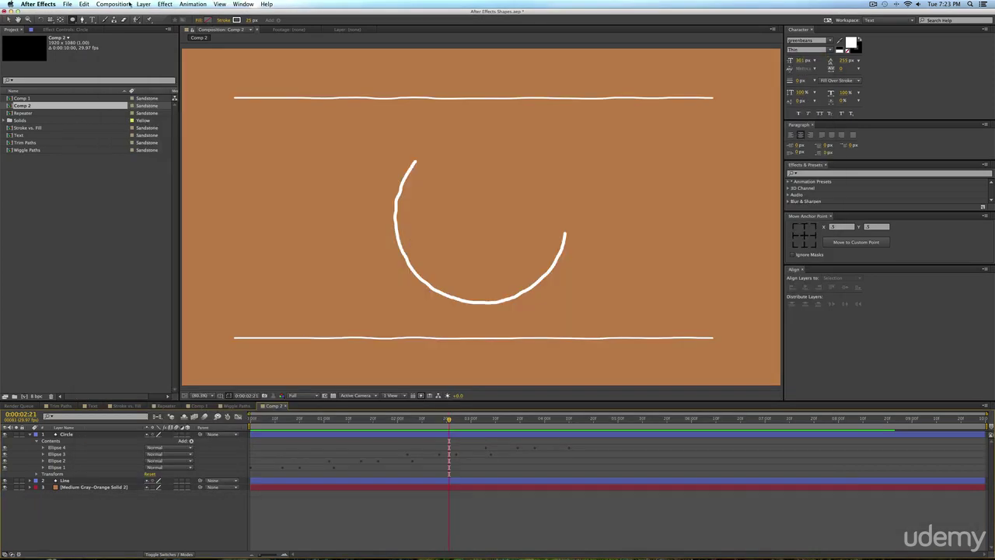
Add a text layer reading "Wiggle" and set its font to Avenir Light.
{"action": "left_click", "coordinate": [439, 217]}
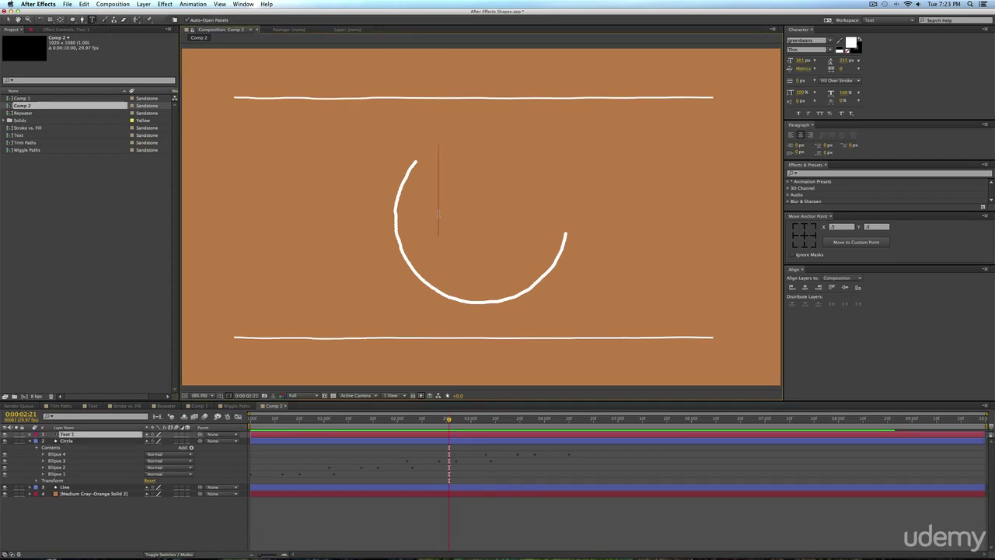
{"action": "type", "text": "Wiggle"}
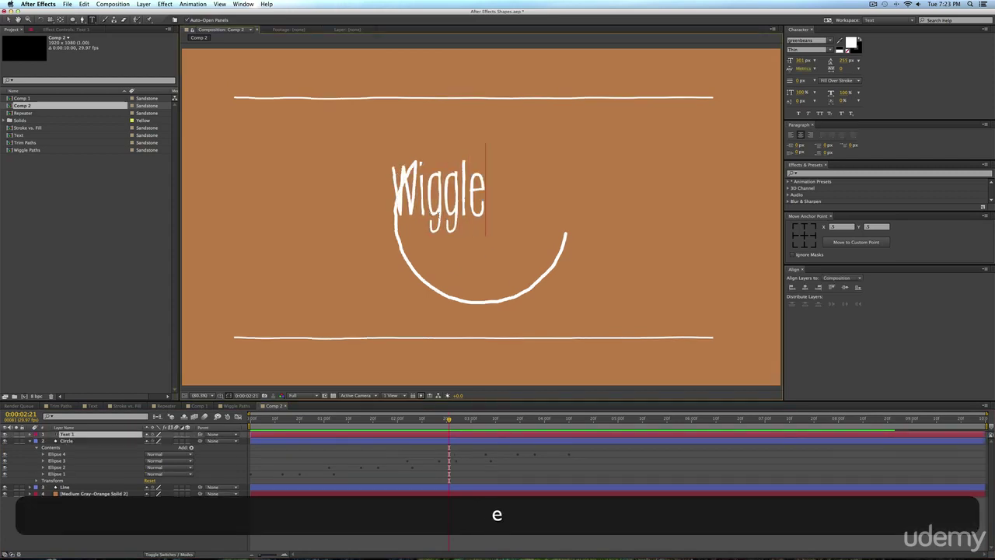
{"action": "left_click", "coordinate": [815, 41]}
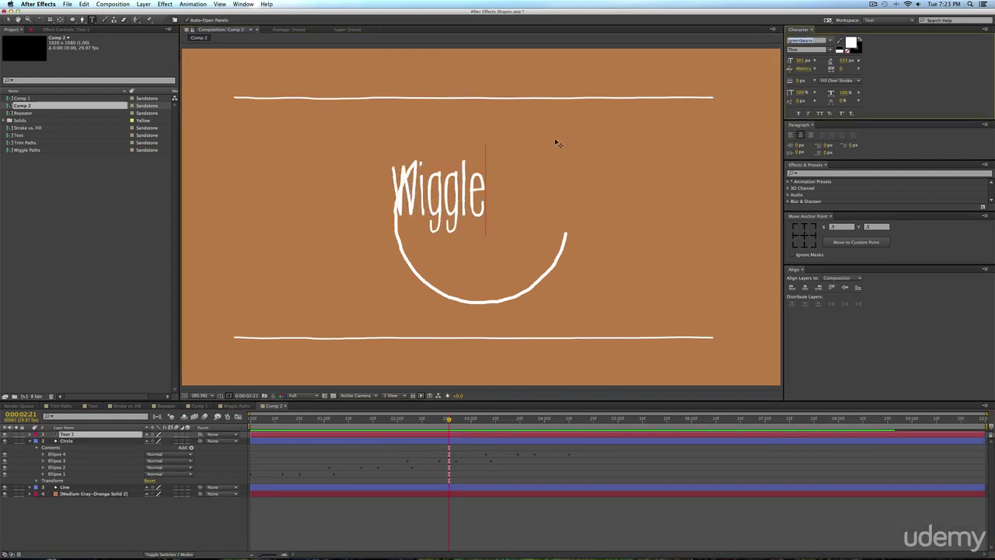
{"action": "key", "text": "super+a"}
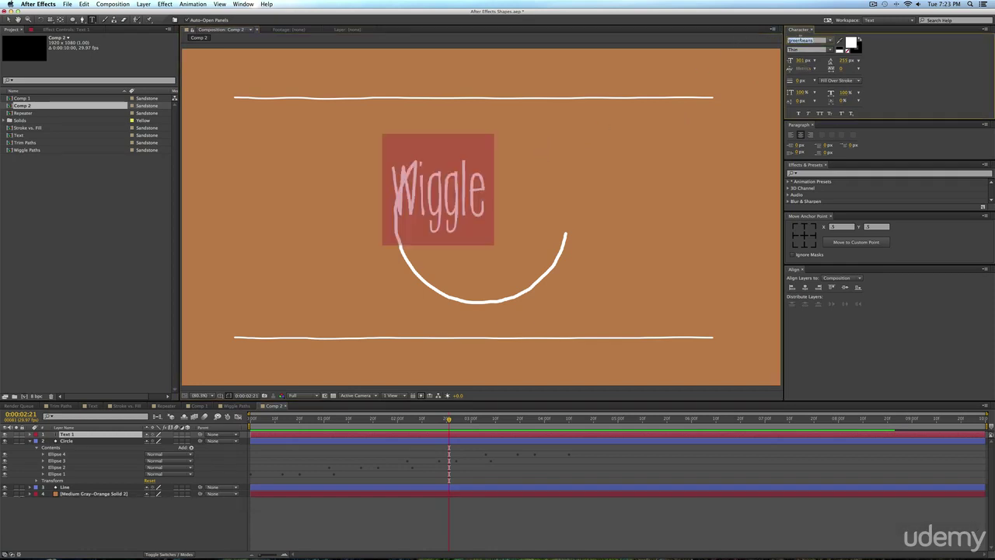
{"action": "type", "text": "aven"}
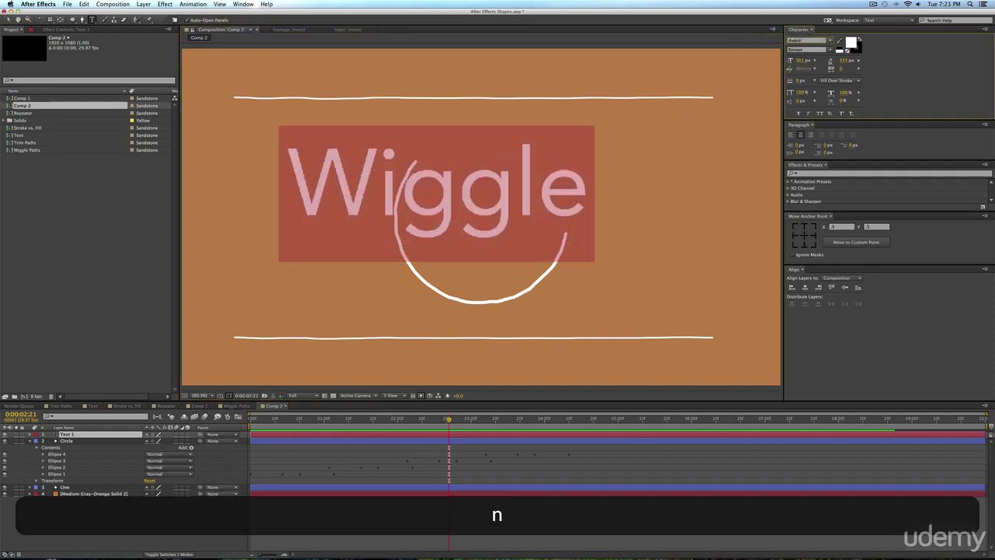
{"action": "left_click", "coordinate": [806, 52]}
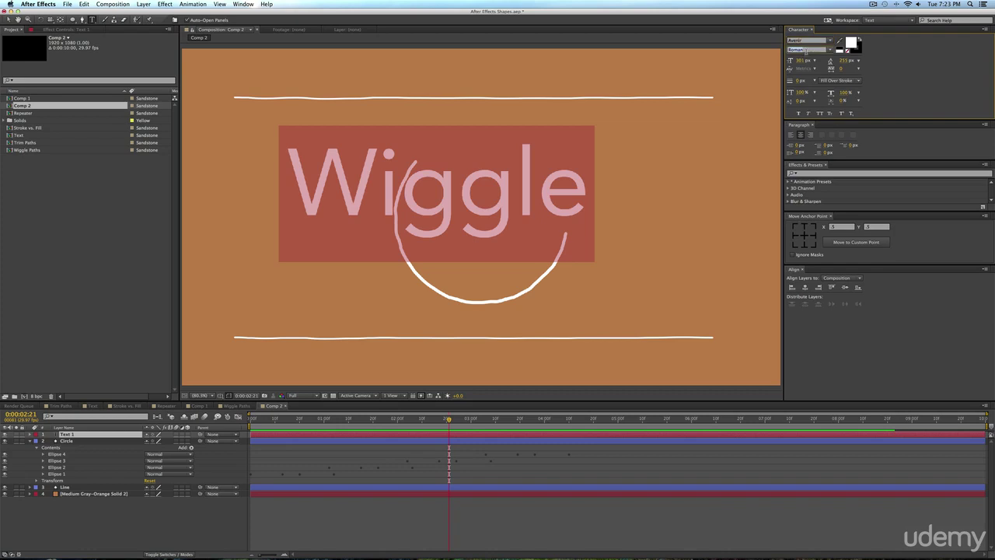
{"action": "key", "text": "Up"}
{"action": "key", "text": "Up"}
{"action": "key", "text": "Up"}
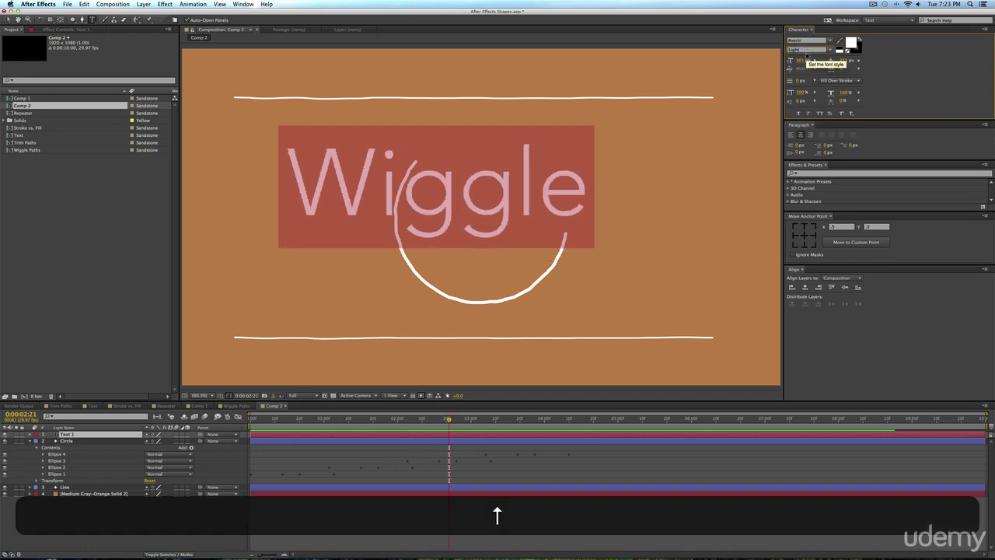
Apply All Caps to the Wiggle text layer.
{"action": "left_click", "coordinate": [8, 18]}
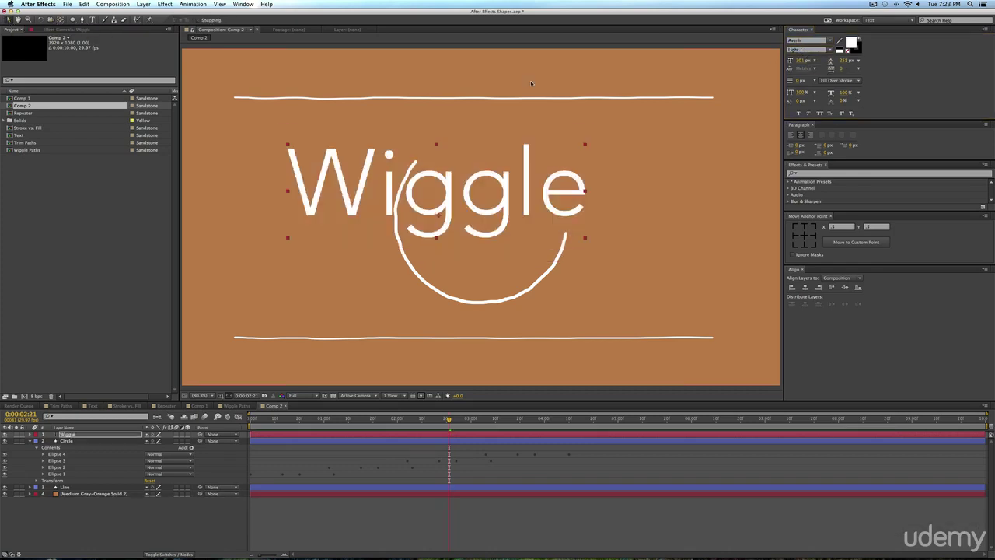
{"action": "left_click", "coordinate": [800, 114]}
{"action": "left_click", "coordinate": [799, 114]}
{"action": "left_click", "coordinate": [819, 114]}
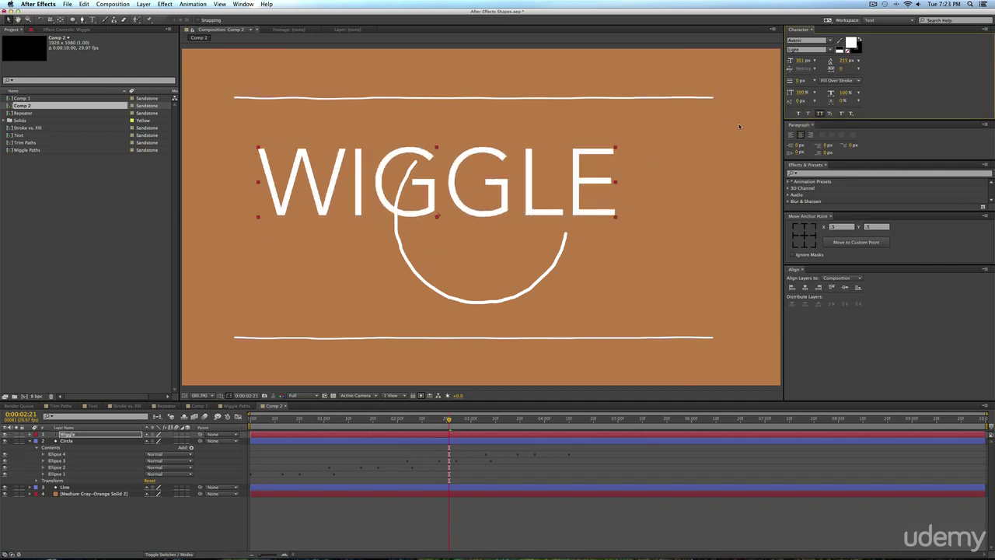
Set the WIGGLE text's font size to 113 px and position it at the center of the circle.
{"action": "left_click_drag", "start_coordinate": [799, 62], "coordinate": [778, 63]}
{"action": "key", "text": "v"}
{"action": "left_click_drag", "start_coordinate": [460, 208], "coordinate": [503, 222]}
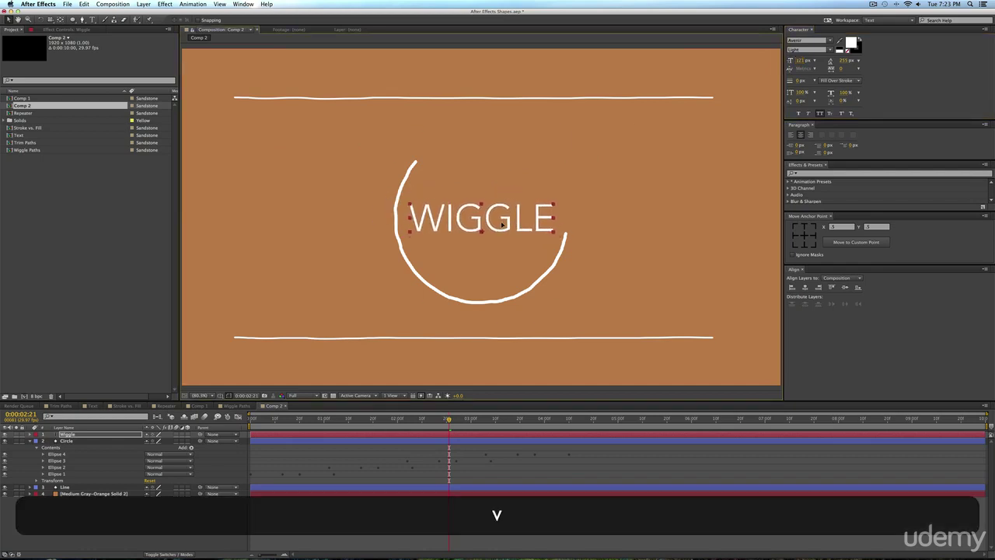
{"action": "left_click", "coordinate": [802, 60]}
{"action": "type", "text": "115"}
{"action": "key", "text": "Return"}
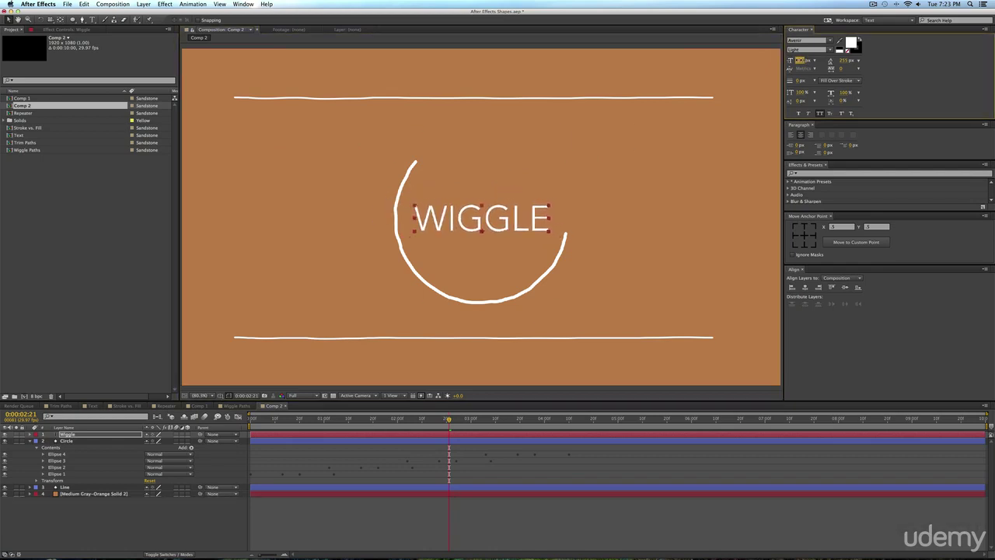
{"action": "left_click_drag", "start_coordinate": [487, 220], "coordinate": [487, 222]}
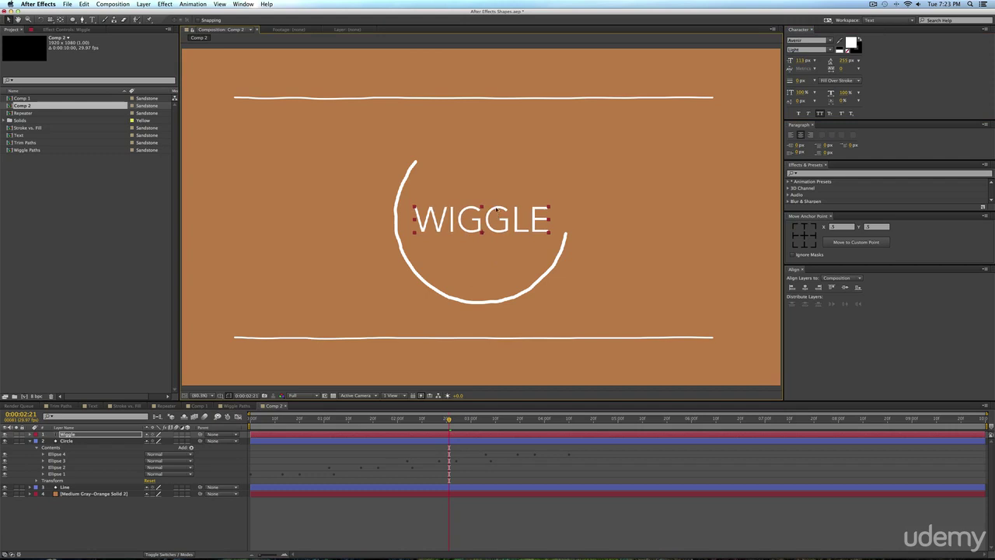
Collapse the Circle layer and create shapes from the Wiggle text layer.
{"action": "left_click", "coordinate": [29, 441]}
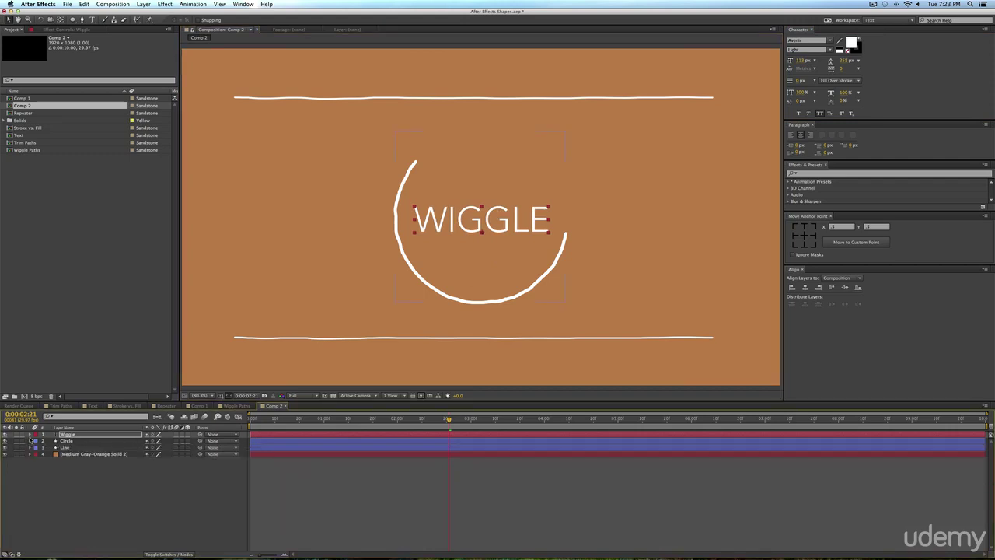
{"action": "left_click", "coordinate": [30, 435]}
{"action": "left_click", "coordinate": [191, 441]}
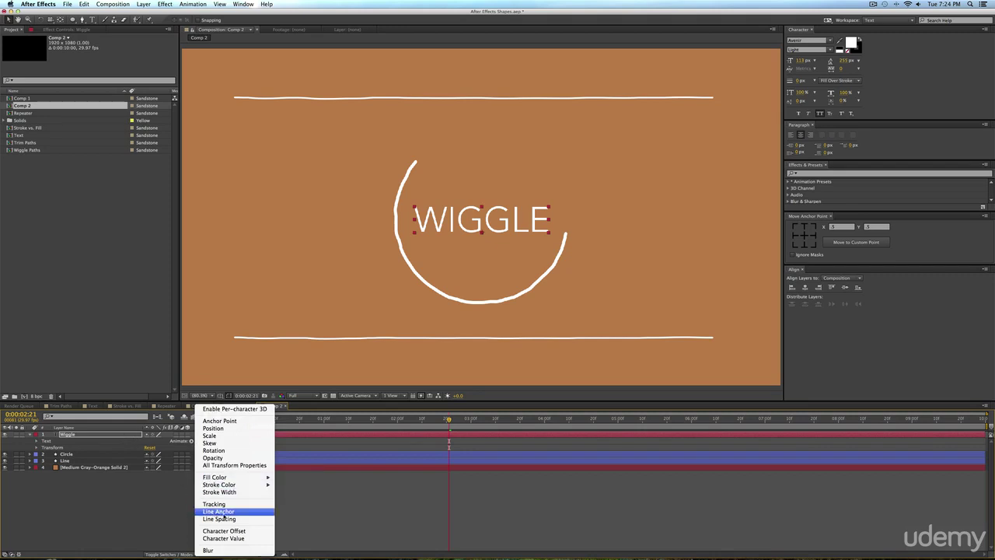
{"action": "key", "text": "Escape"}
{"action": "right_click", "coordinate": [86, 435]}
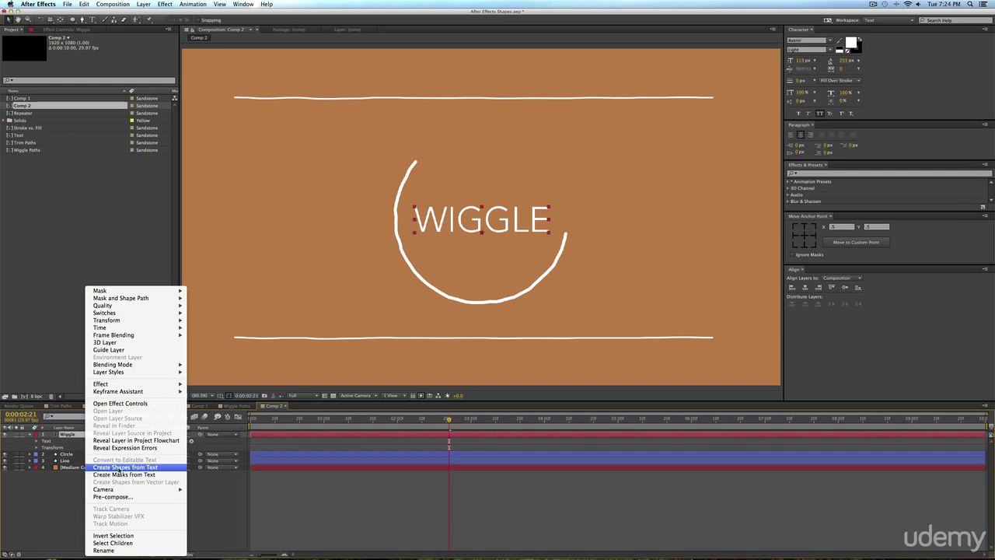
{"action": "left_click", "coordinate": [119, 468]}
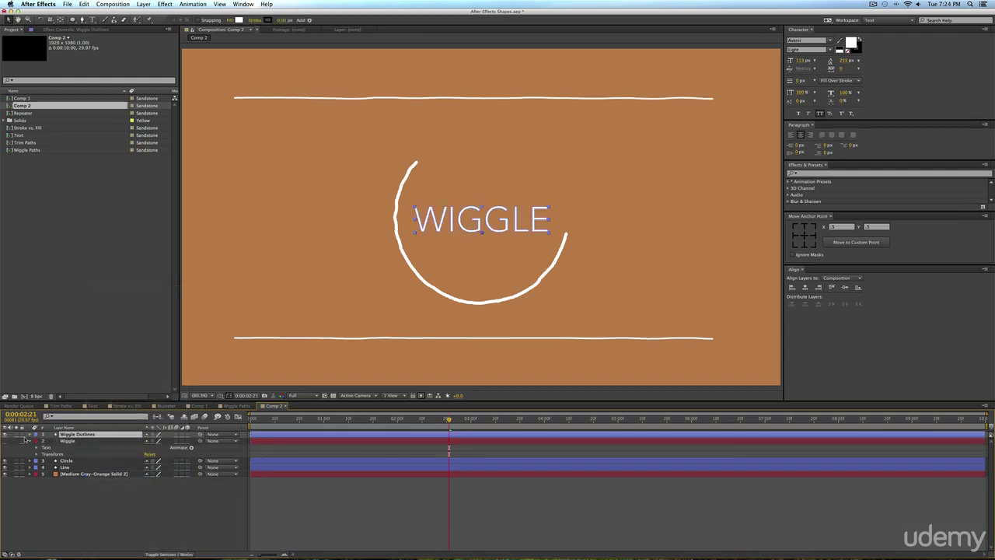
Add a Wiggle Paths operator to the contents of the Wiggle Outlines layer and expand its properties.
{"action": "left_click", "coordinate": [30, 434]}
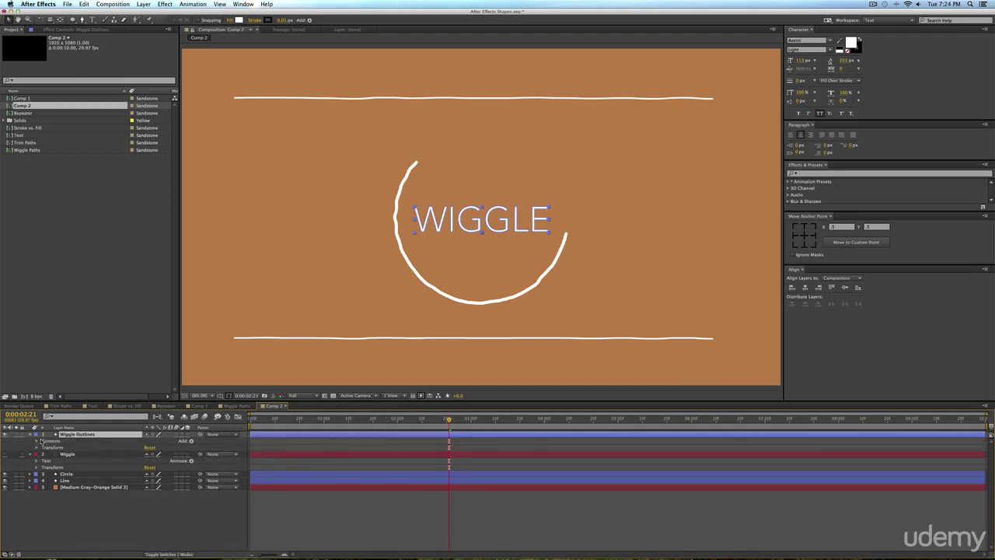
{"action": "left_click", "coordinate": [191, 441]}
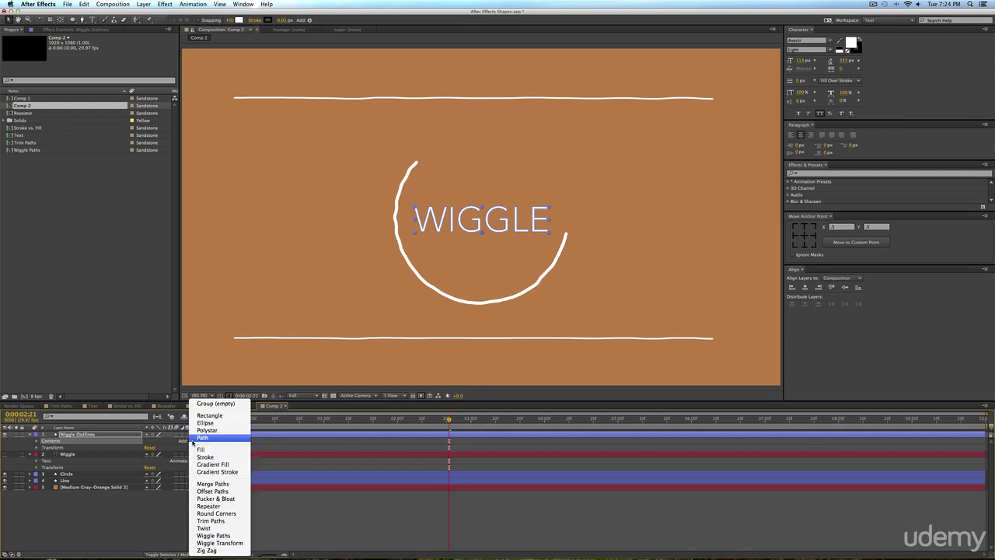
{"action": "left_click", "coordinate": [238, 536]}
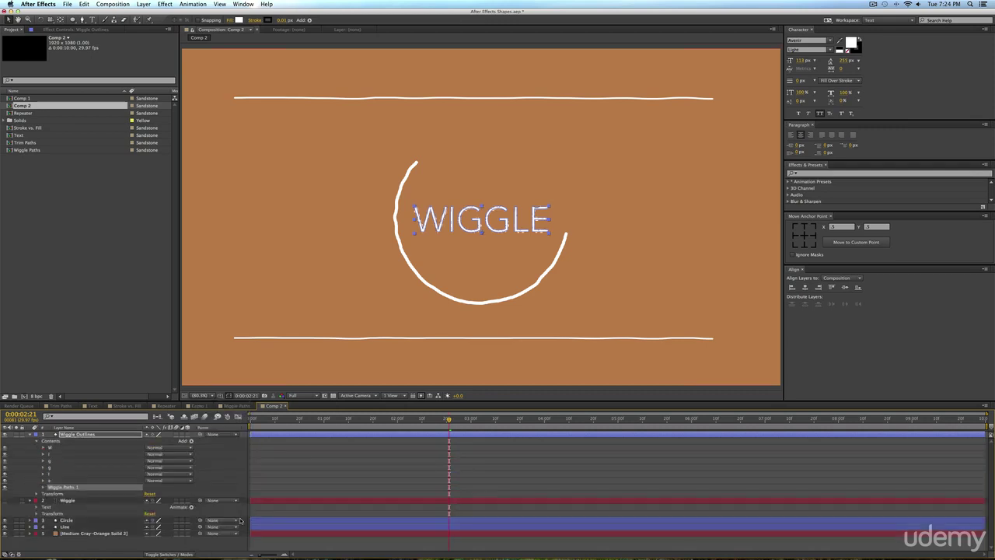
{"action": "left_click", "coordinate": [43, 487]}
Preview the wiggling text in the full composition and again with the viewer magnified to 200%.
{"action": "key", "text": "0"}
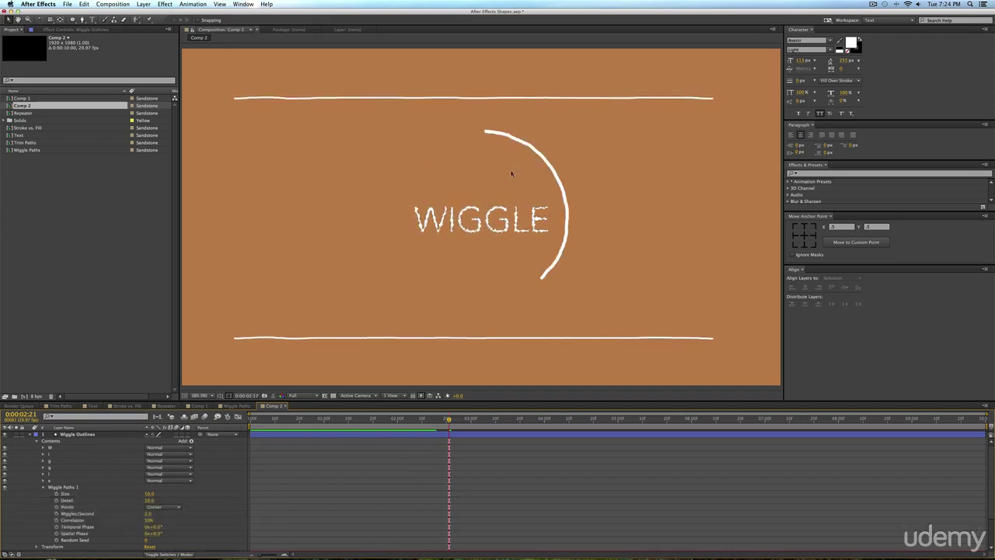
{"action": "key", "text": "space"}
{"action": "left_click", "coordinate": [199, 395]}
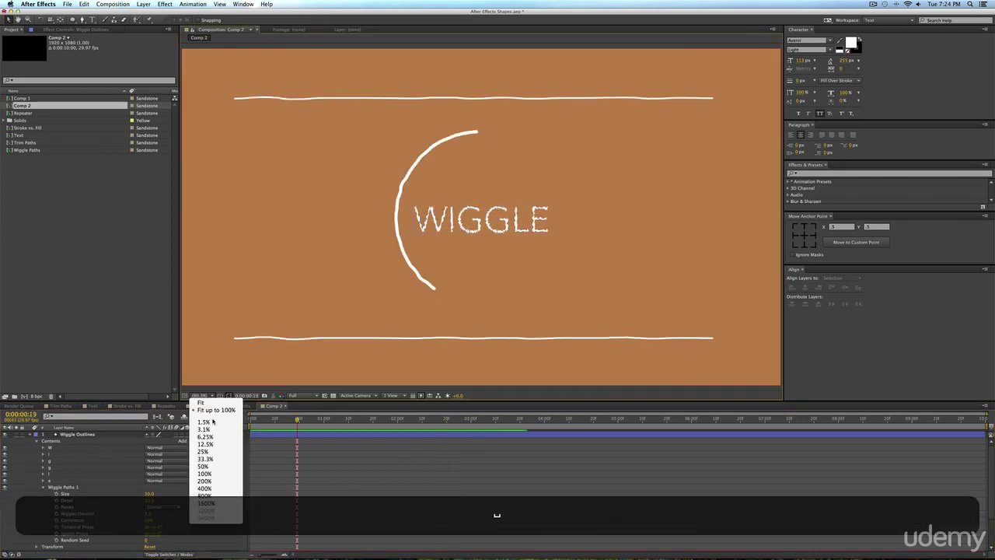
{"action": "left_click", "coordinate": [205, 480]}
{"action": "key", "text": "0"}
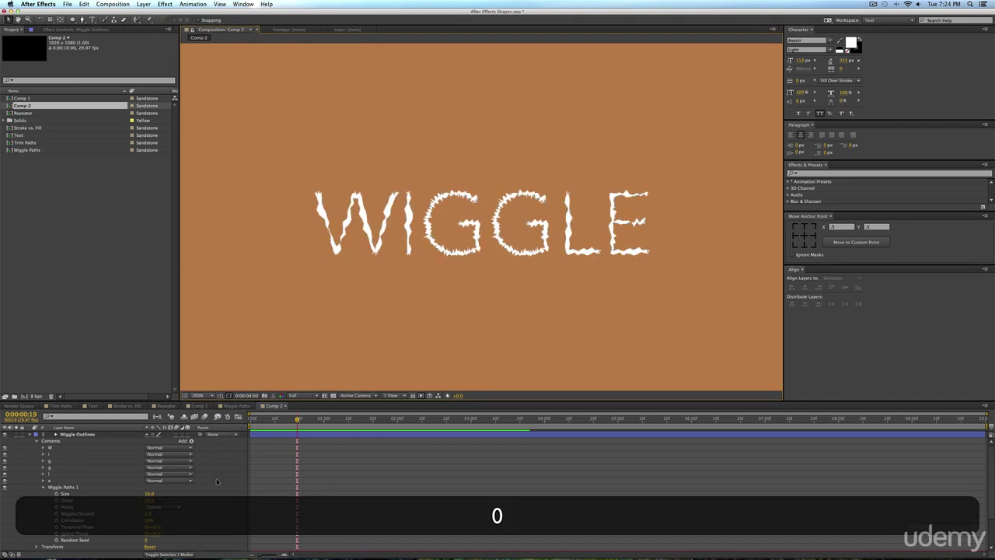
{"action": "key", "text": "space"}
Set the text's Wiggle Paths Size to 5, Detail to 2 and Wiggles/Second to 4.
{"action": "scroll", "coordinate": [276, 476], "scroll_direction": "down", "scroll_amount": 2}
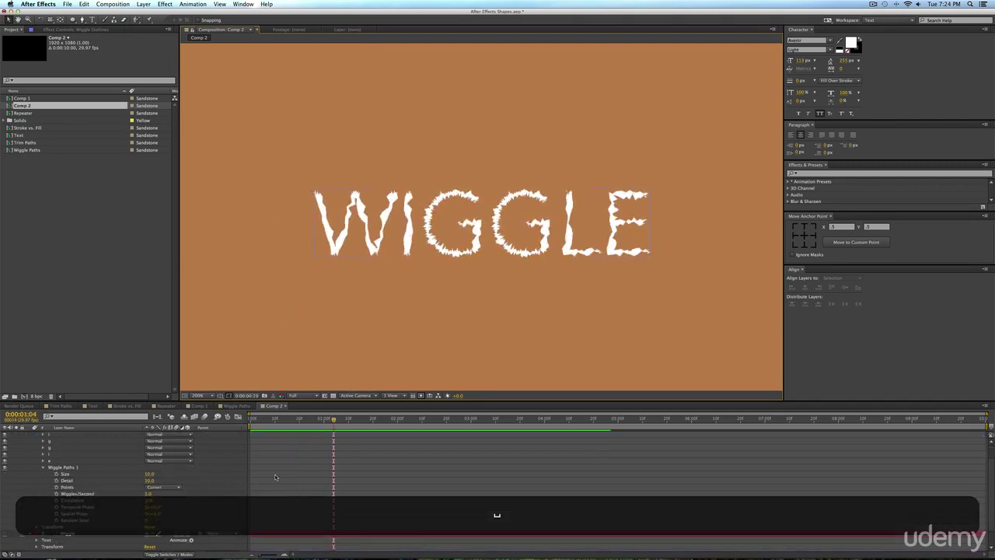
{"action": "scroll", "coordinate": [261, 457], "scroll_direction": "up", "scroll_amount": 1}
{"action": "mouse_move", "coordinate": [150, 483]}
{"action": "left_mouse_down"}
{"action": "mouse_move", "coordinate": [120, 484]}
{"action": "mouse_move", "coordinate": [150, 492]}
{"action": "left_mouse_up"}
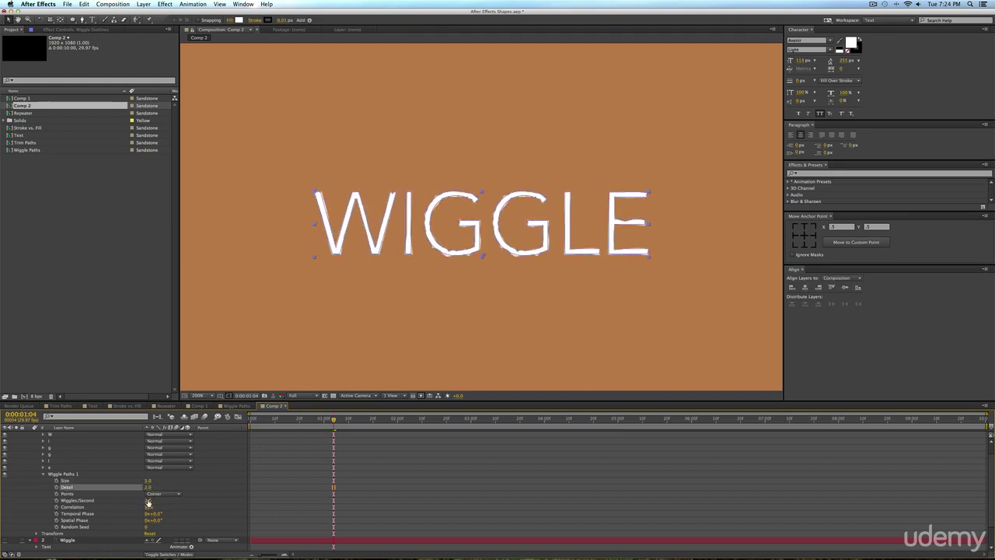
{"action": "left_click", "coordinate": [148, 501]}
{"action": "type", "text": "4"}
{"action": "key", "text": "Return"}
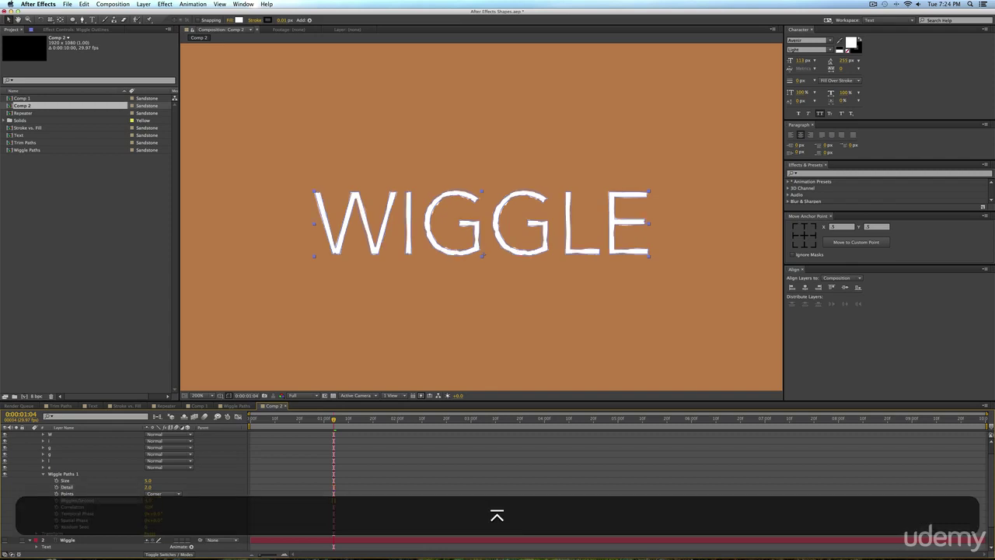
Preview the adjusted text wiggle close up and again with the viewer magnification set to Fit up to 100%.
{"action": "key", "text": "0"}
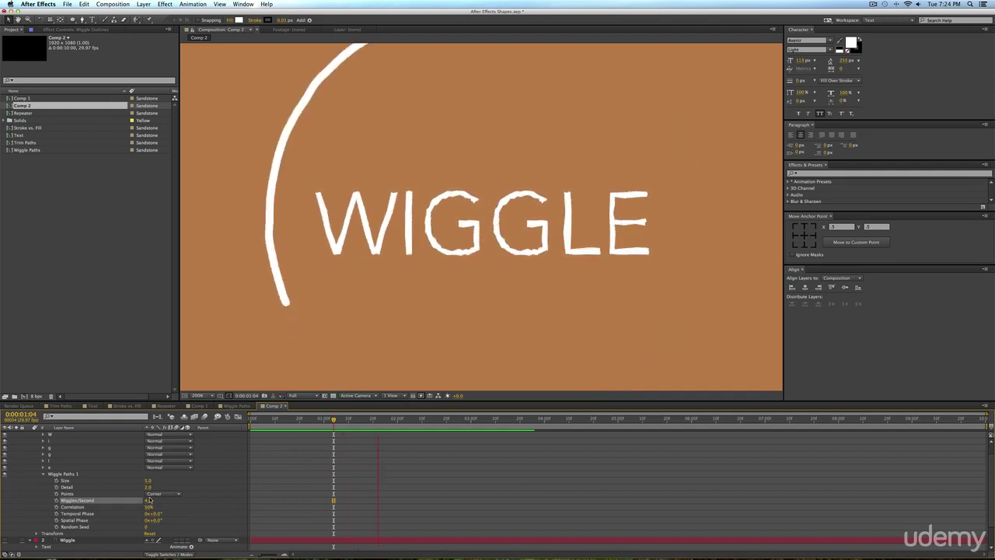
{"action": "key", "text": "space"}
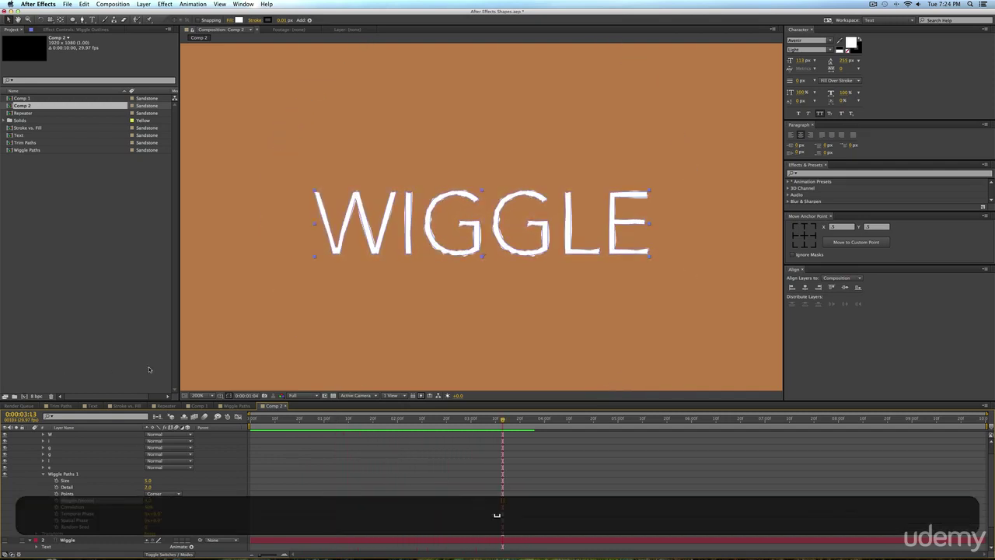
{"action": "left_click", "coordinate": [203, 395]}
{"action": "left_click", "coordinate": [214, 410]}
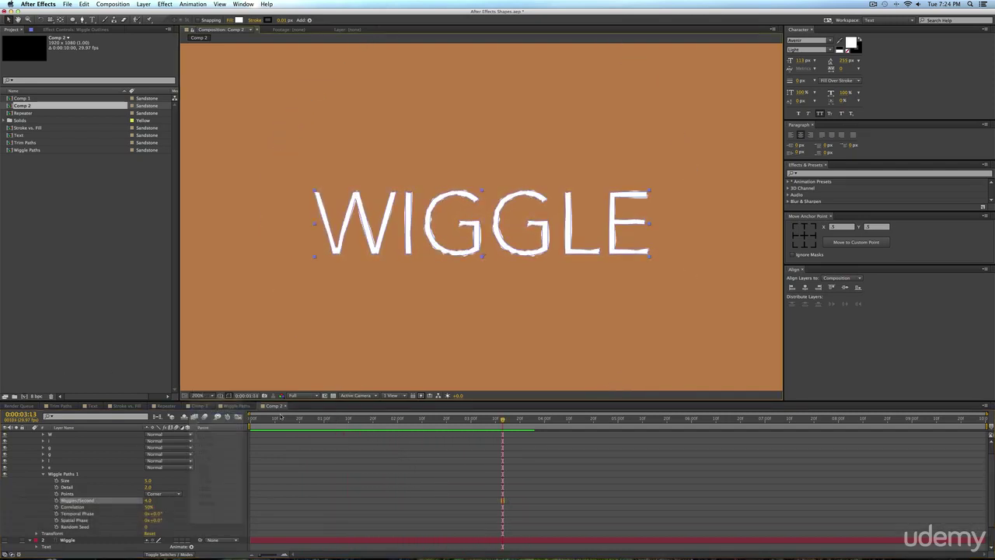
{"action": "key", "text": "KP_0"}
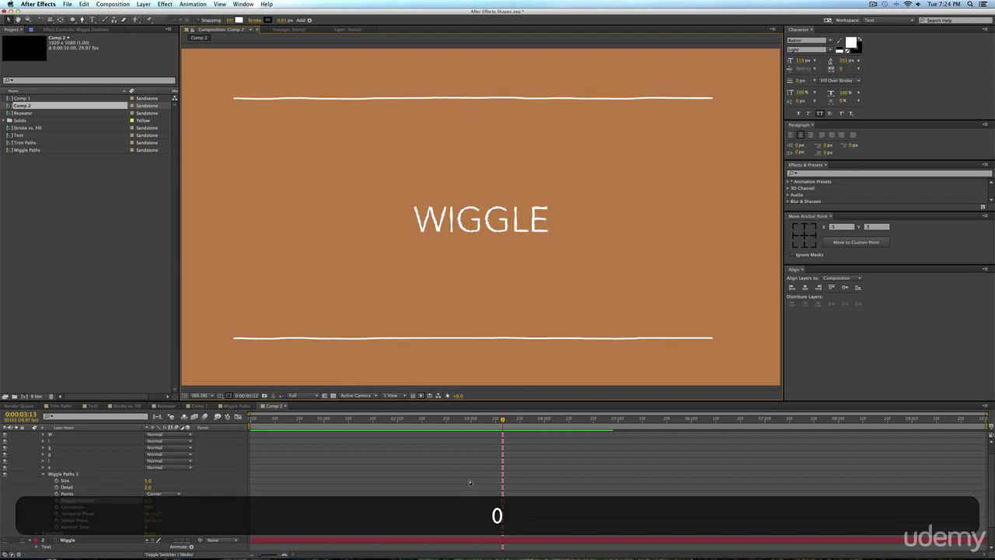
{"action": "key", "text": "space"}
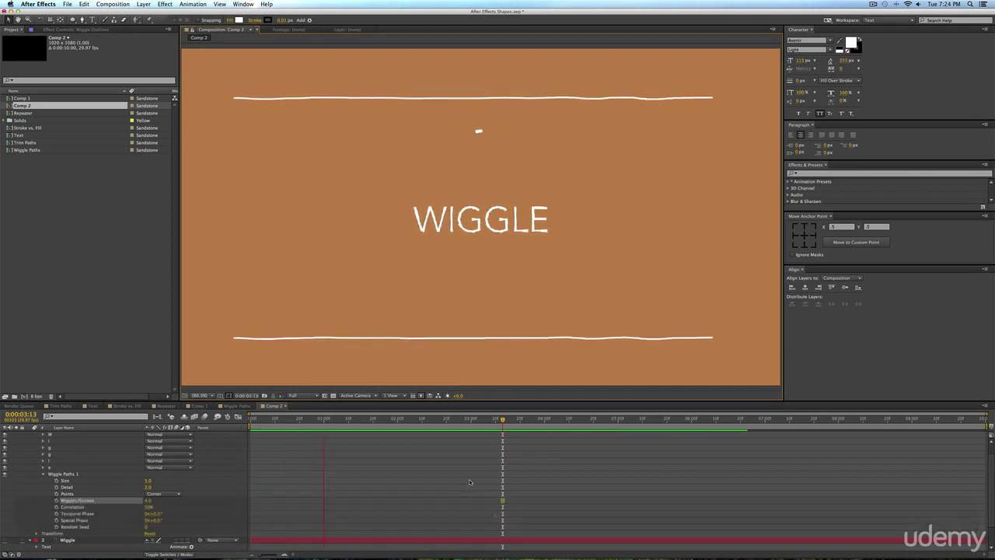